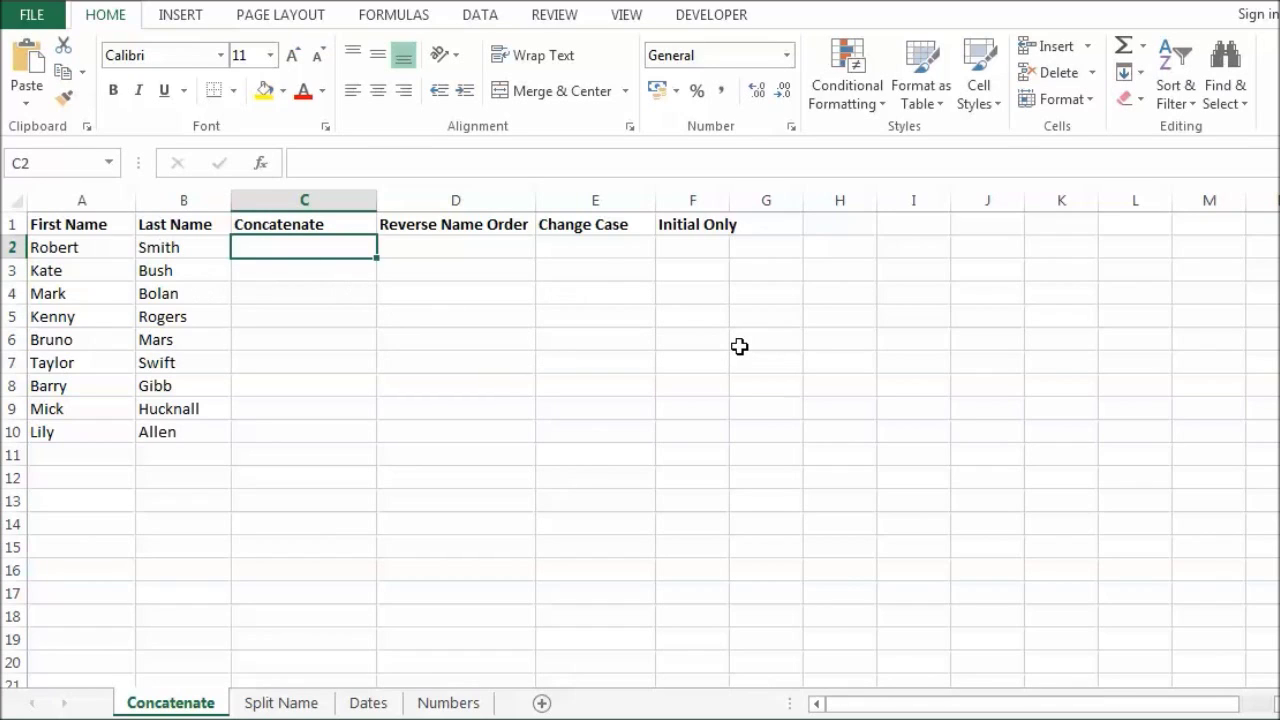
# Step: Flash Fill full names from Robert Smith in C2, then undo that fill
pyautogui.write('R')
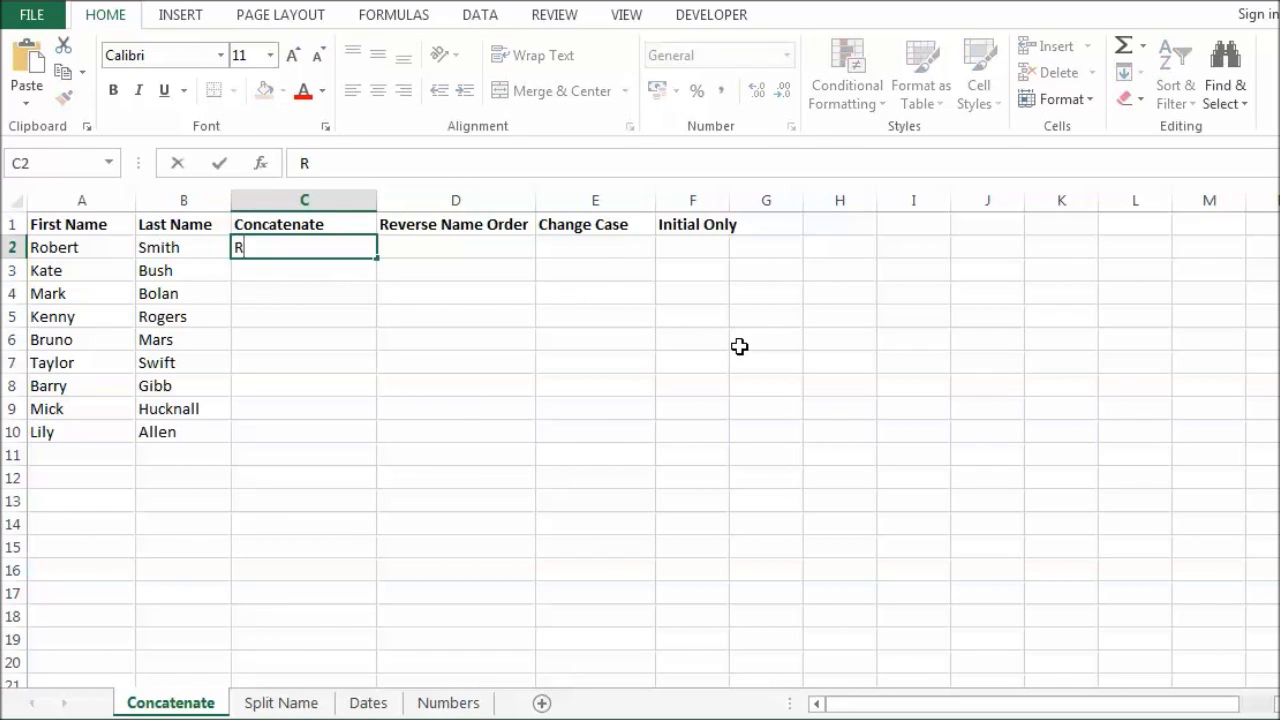
pyautogui.write('obert Smit')
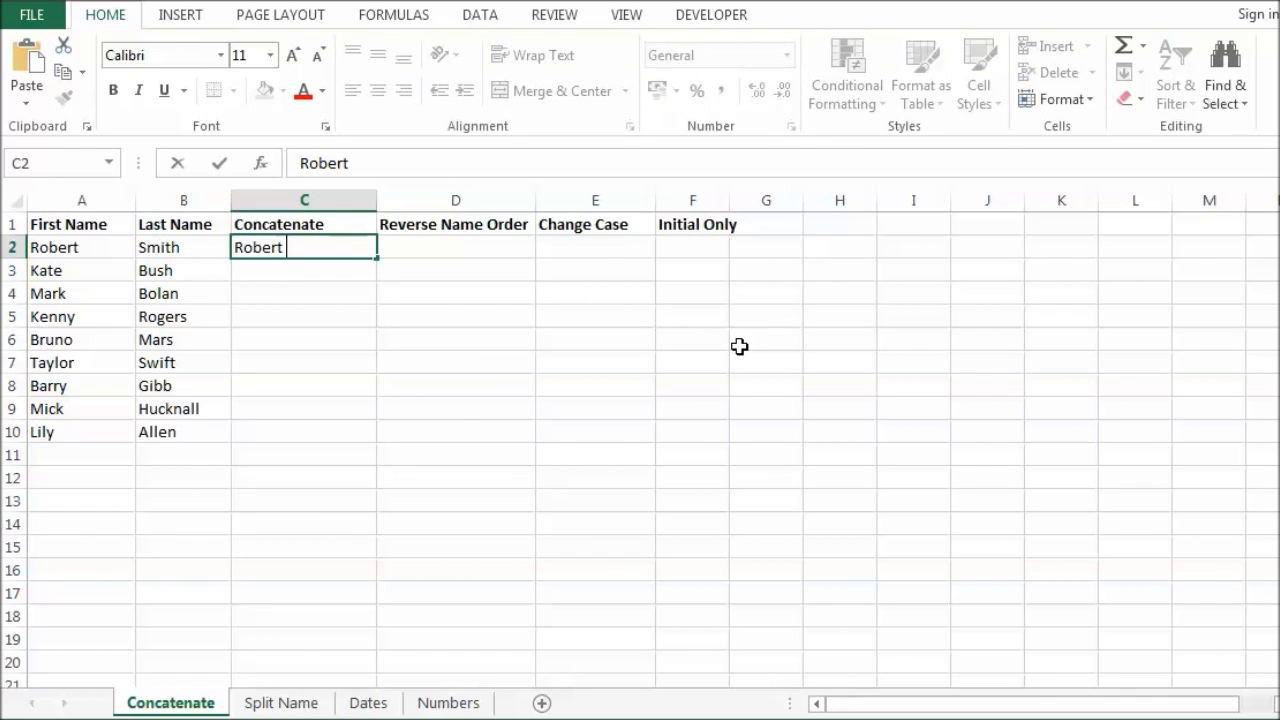
pyautogui.write('h')
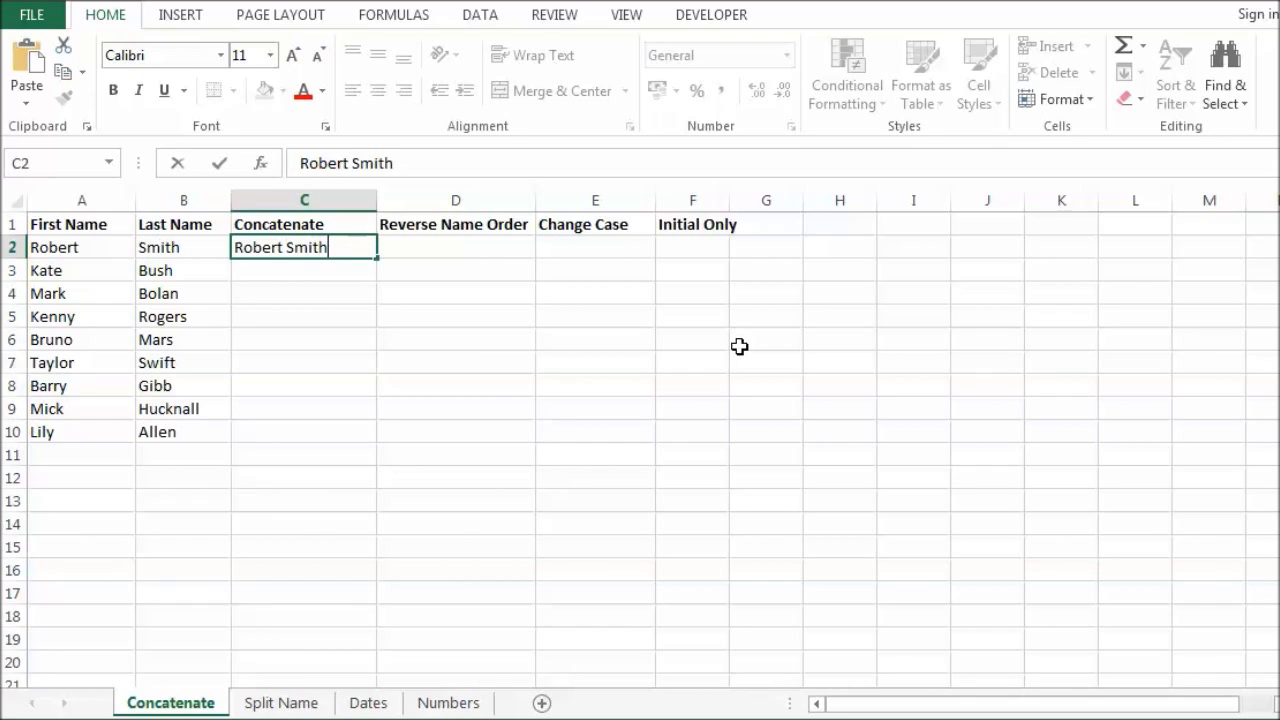
pyautogui.hotkey('ctrl', 'Return')
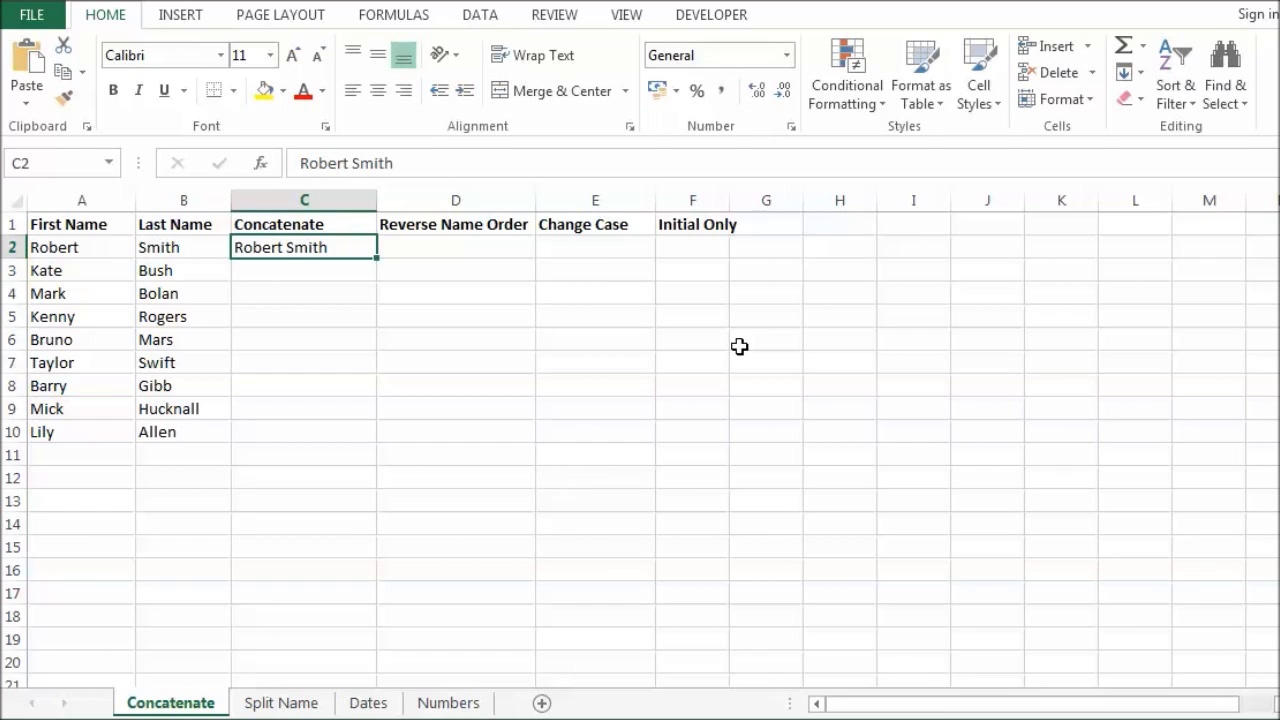
pyautogui.hotkey('ctrl', 'e')
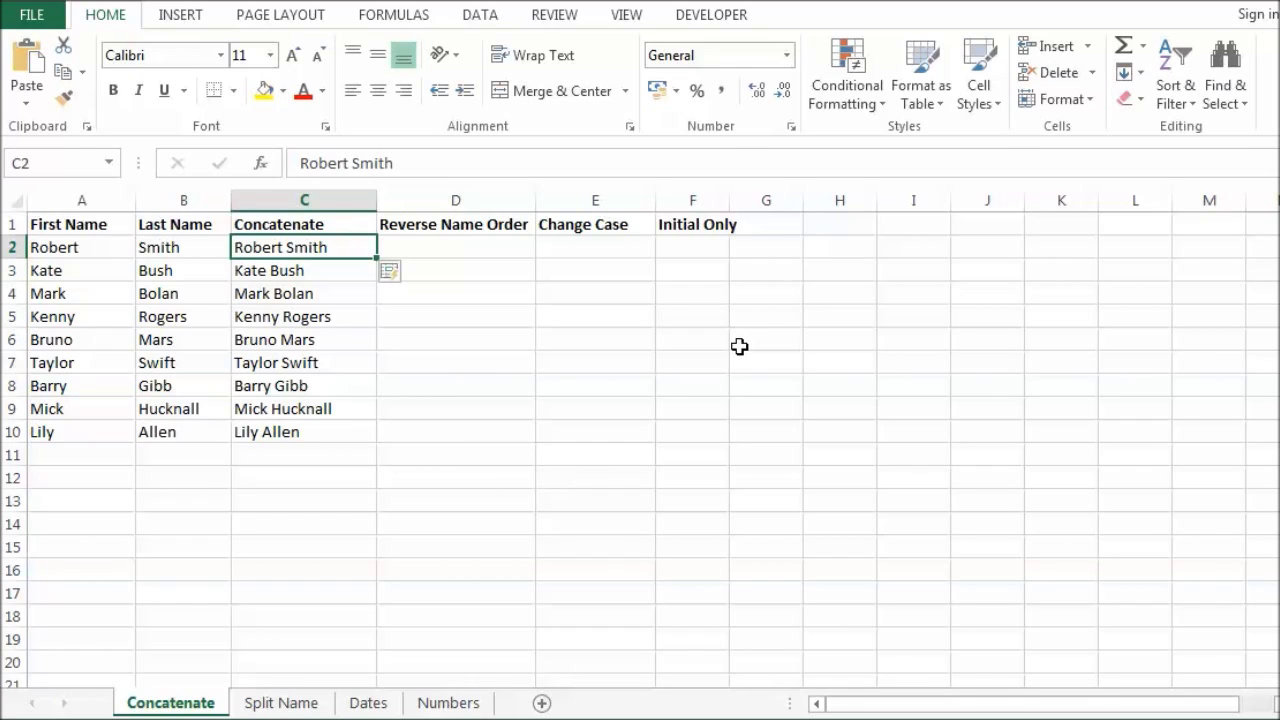
pyautogui.hotkey('ctrl', 'z')
pyautogui.hotkey('ctrl', 'z')
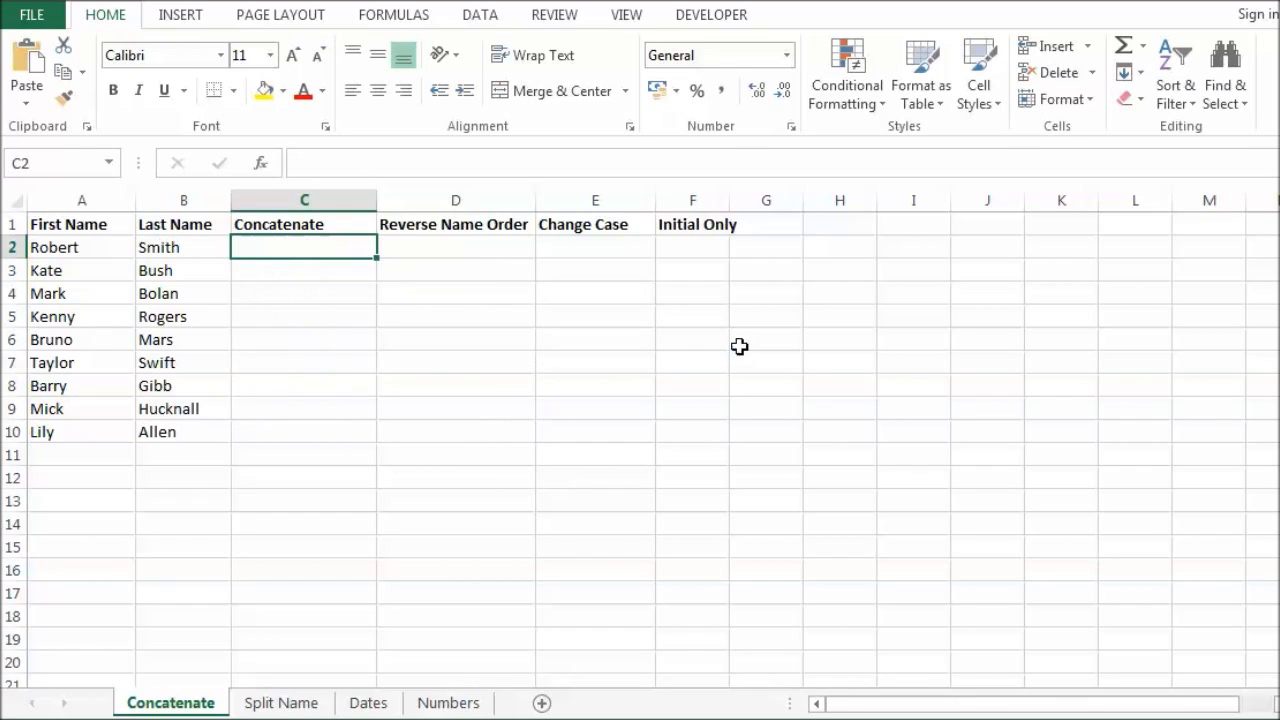
# Step: Enter Robert Smith and Kate Bush in C2:C3 and accept the suggested full names through Lily Allen
pyautogui.write('Robe')
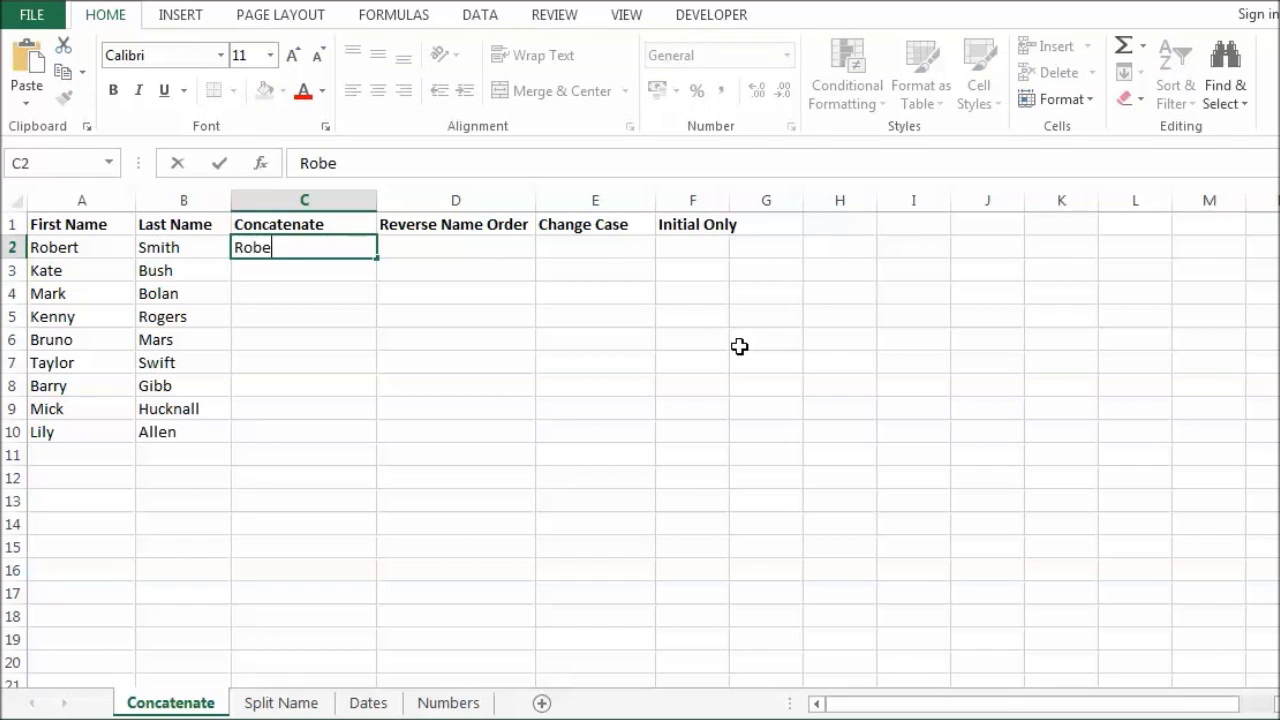
pyautogui.write('rt Smith')
pyautogui.press('Return')
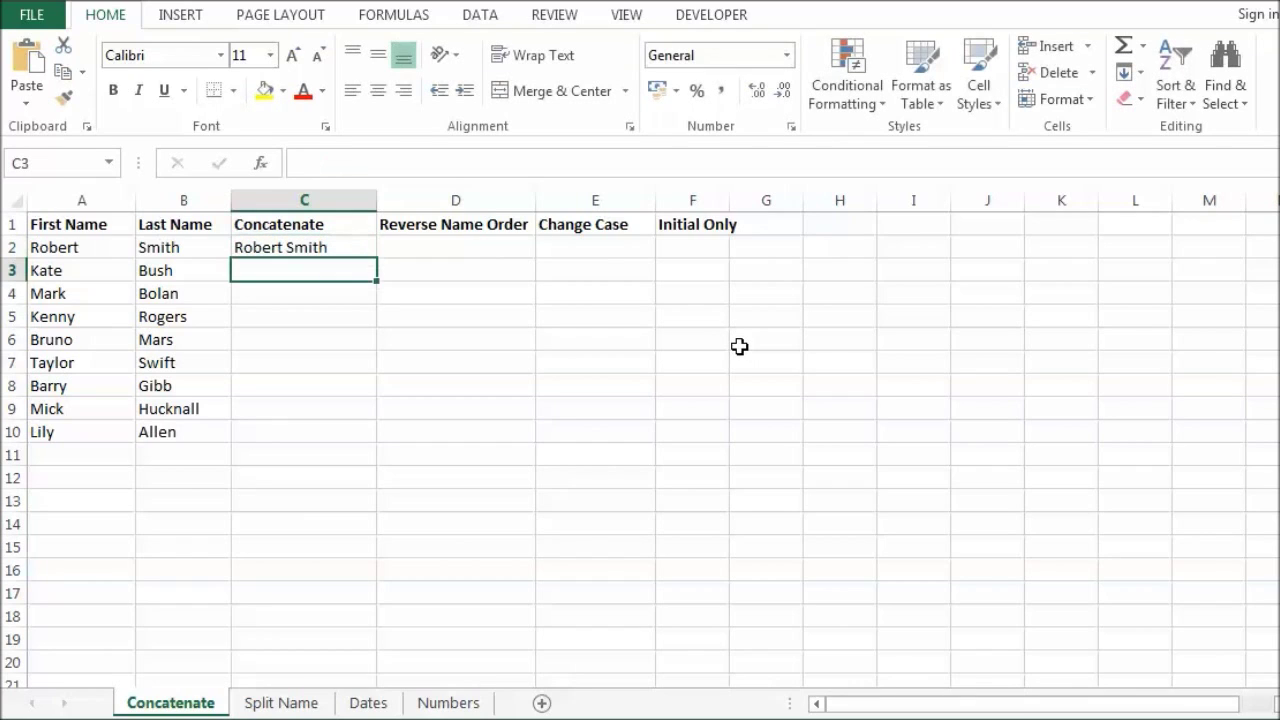
pyautogui.write('Kate Bush')
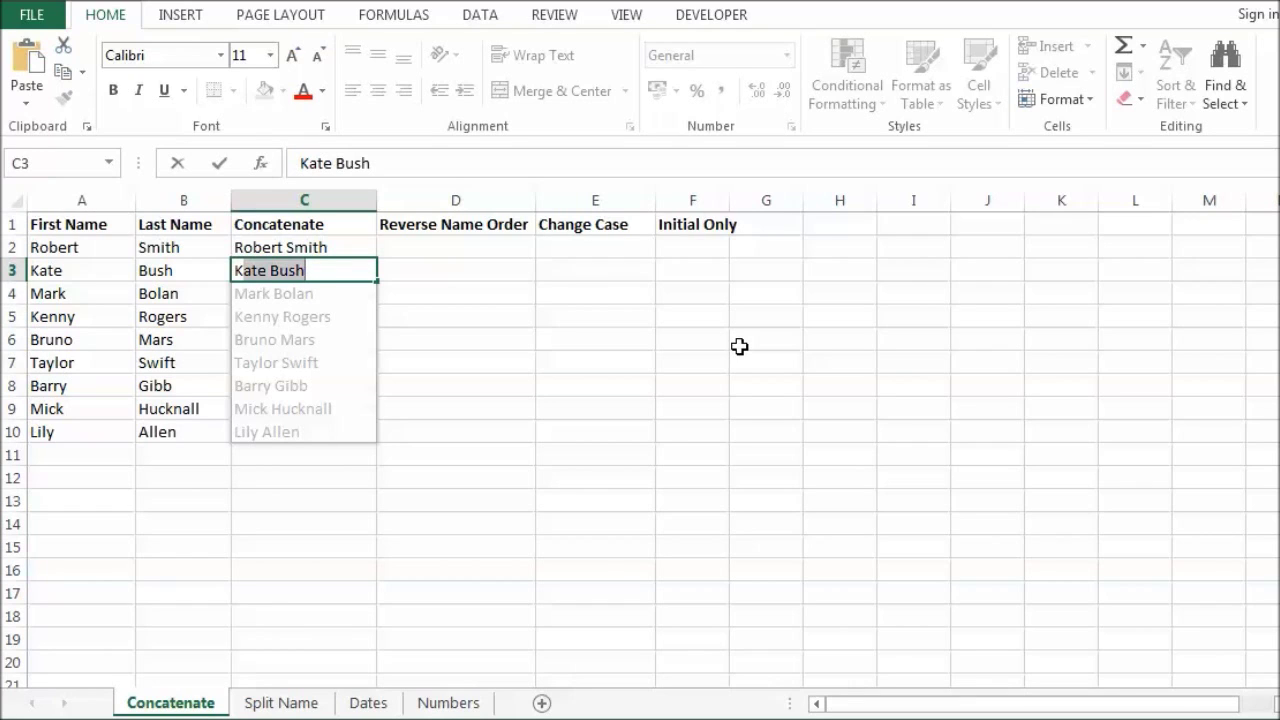
pyautogui.press('Return')
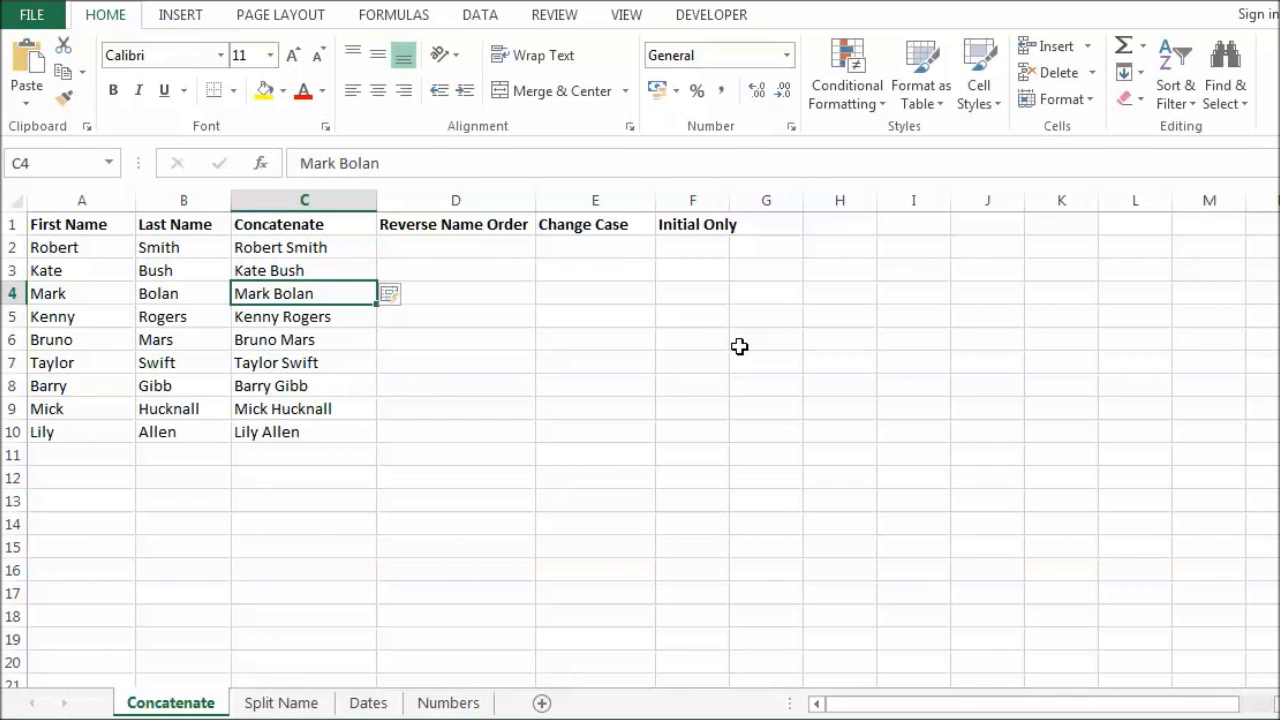
pyautogui.click(474, 243)
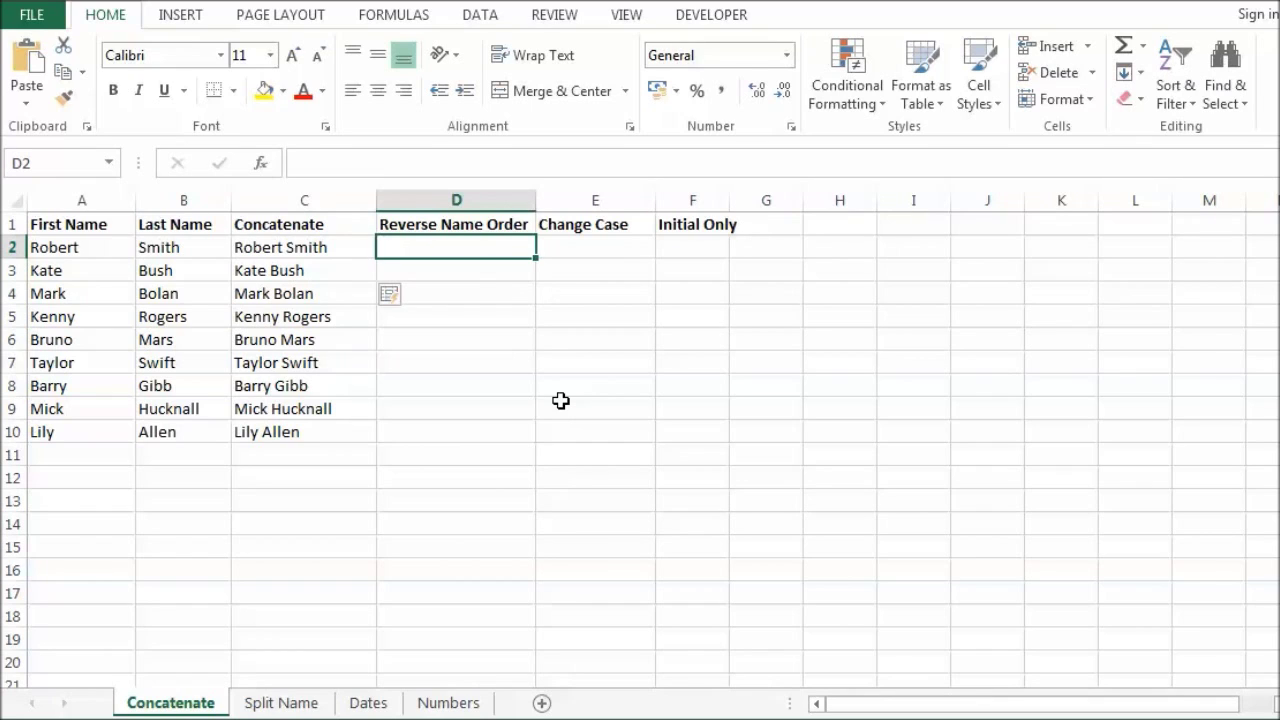
# Step: Enter Smith, Robert in D2 and Flash Fill reversed names down to Allen, Lily
pyautogui.write('Smith')
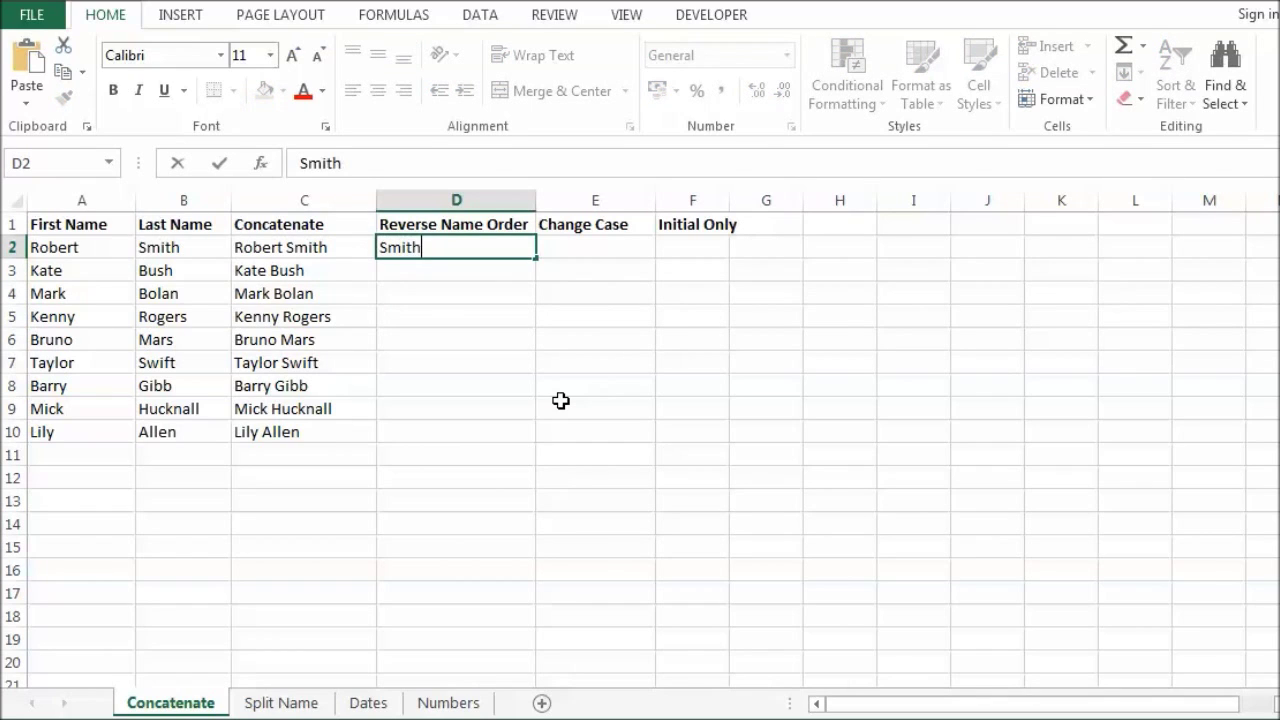
pyautogui.write(', Robert')
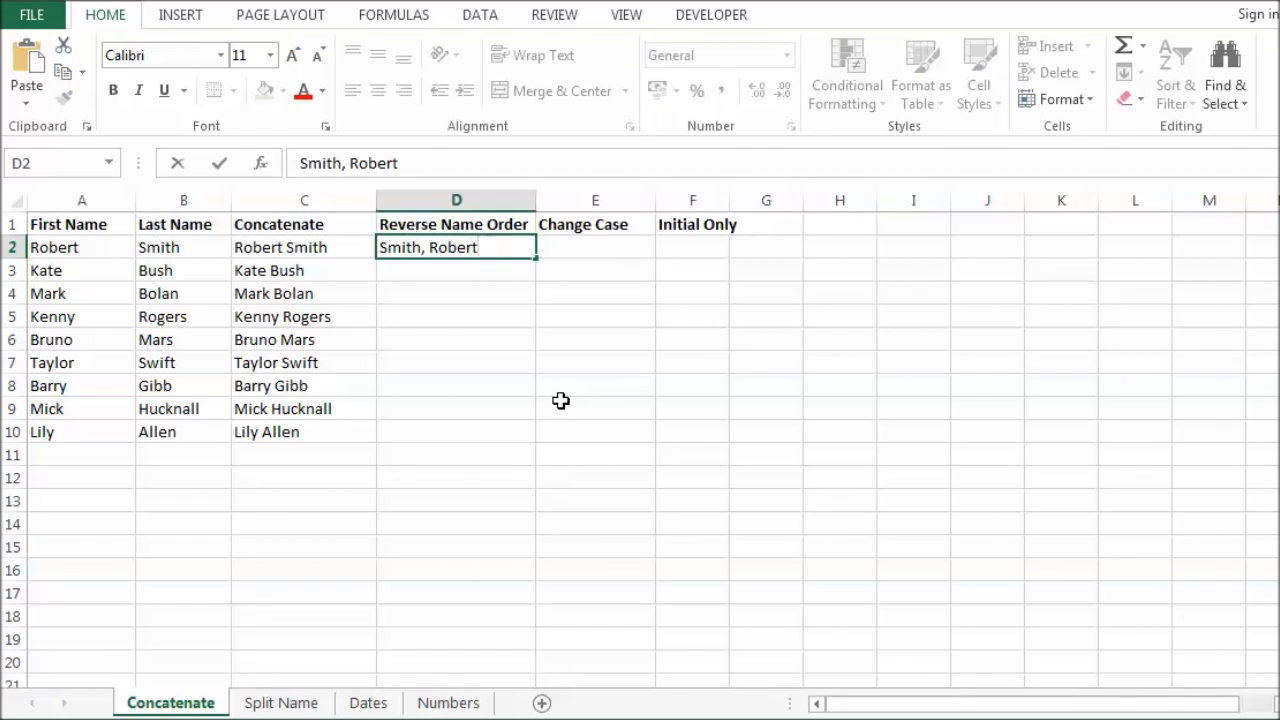
pyautogui.hotkey('ctrl', 'Return')
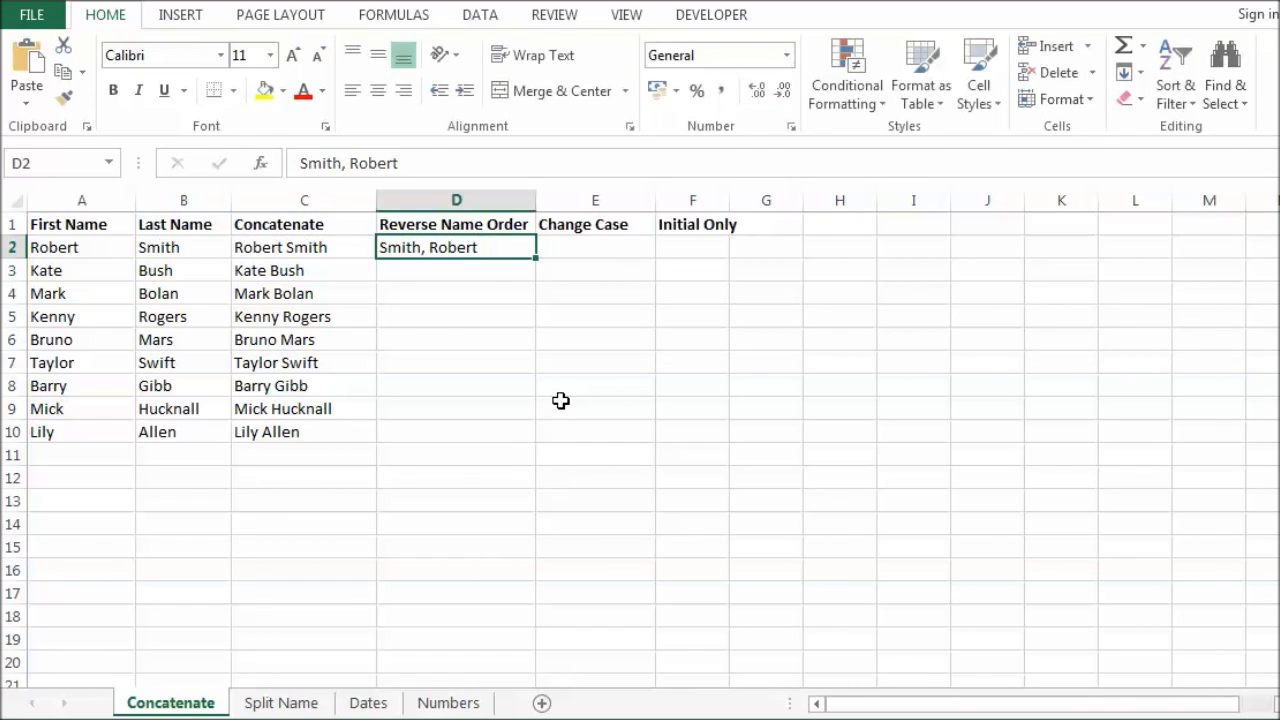
pyautogui.hotkey('ctrl', 'e')
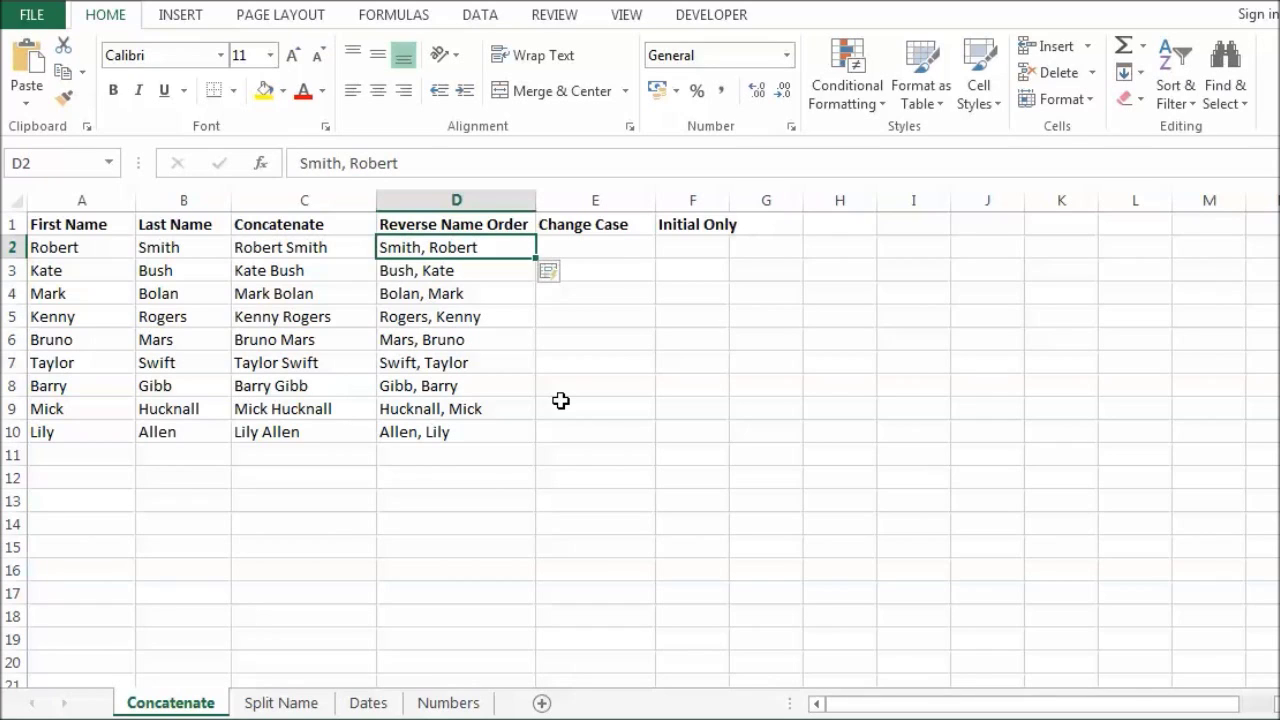
pyautogui.click(603, 249)
# Step: Enter SMITH, Robert in E2 and Flash Fill uppercase reversed names through ALLEN, Lily
pyautogui.write('S')
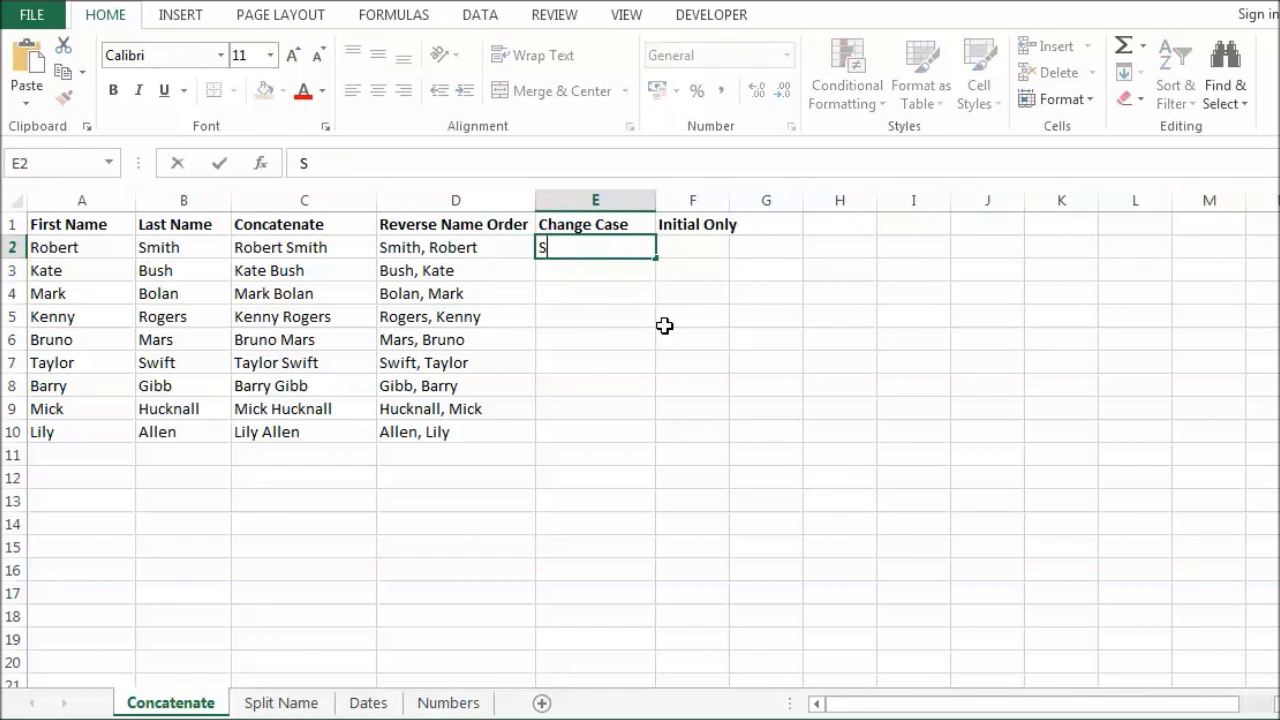
pyautogui.write('MITH')
pyautogui.write(',')
pyautogui.press('BackSpace')
pyautogui.write(', R')
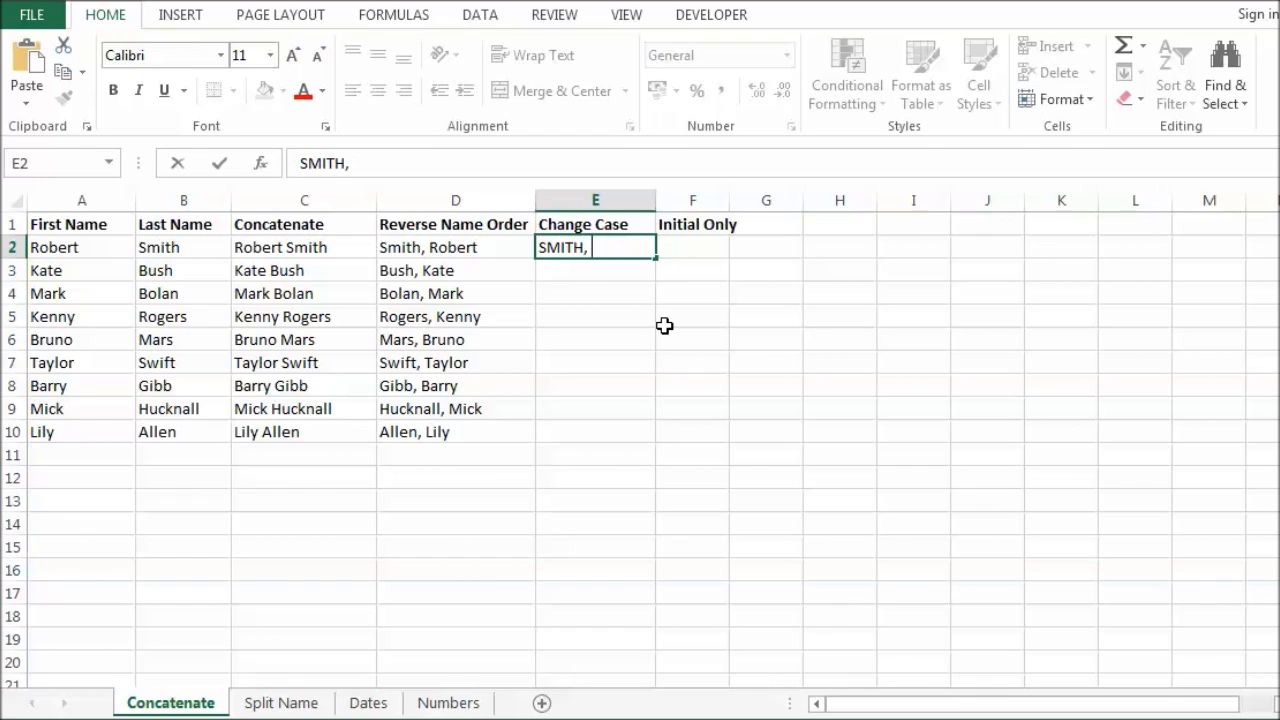
pyautogui.write('obert')
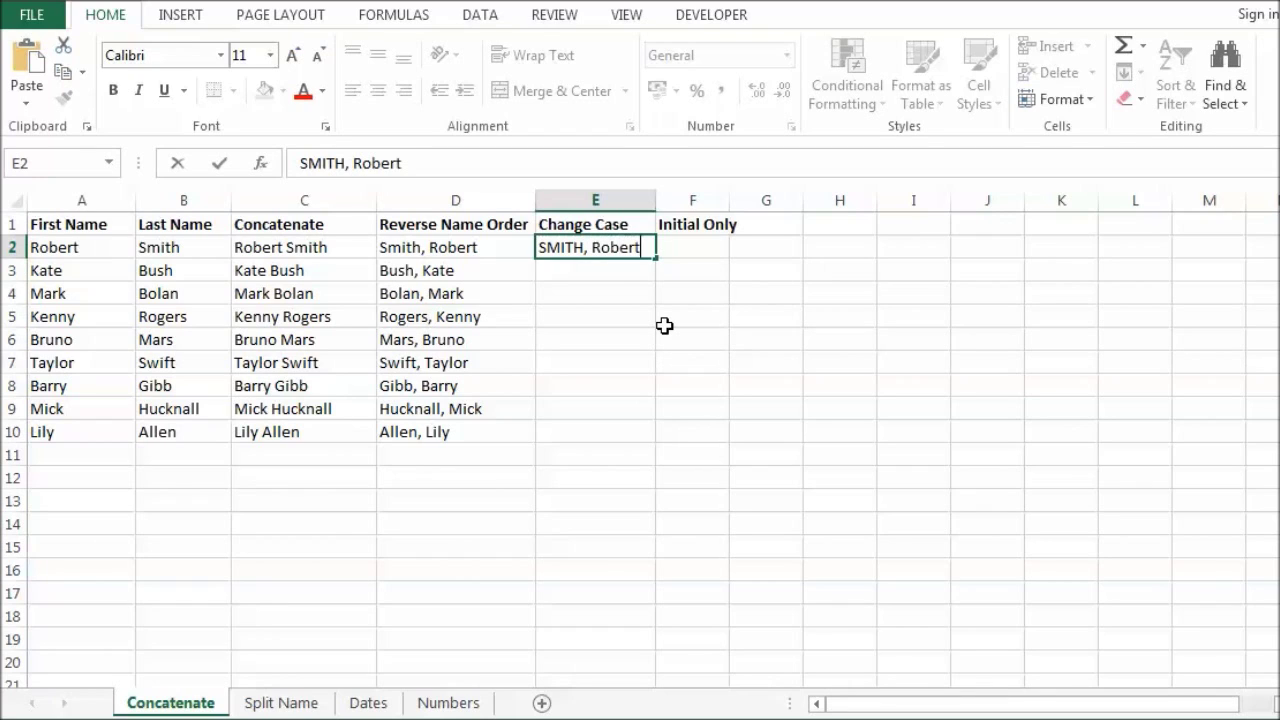
pyautogui.hotkey('ctrl', 'Return')
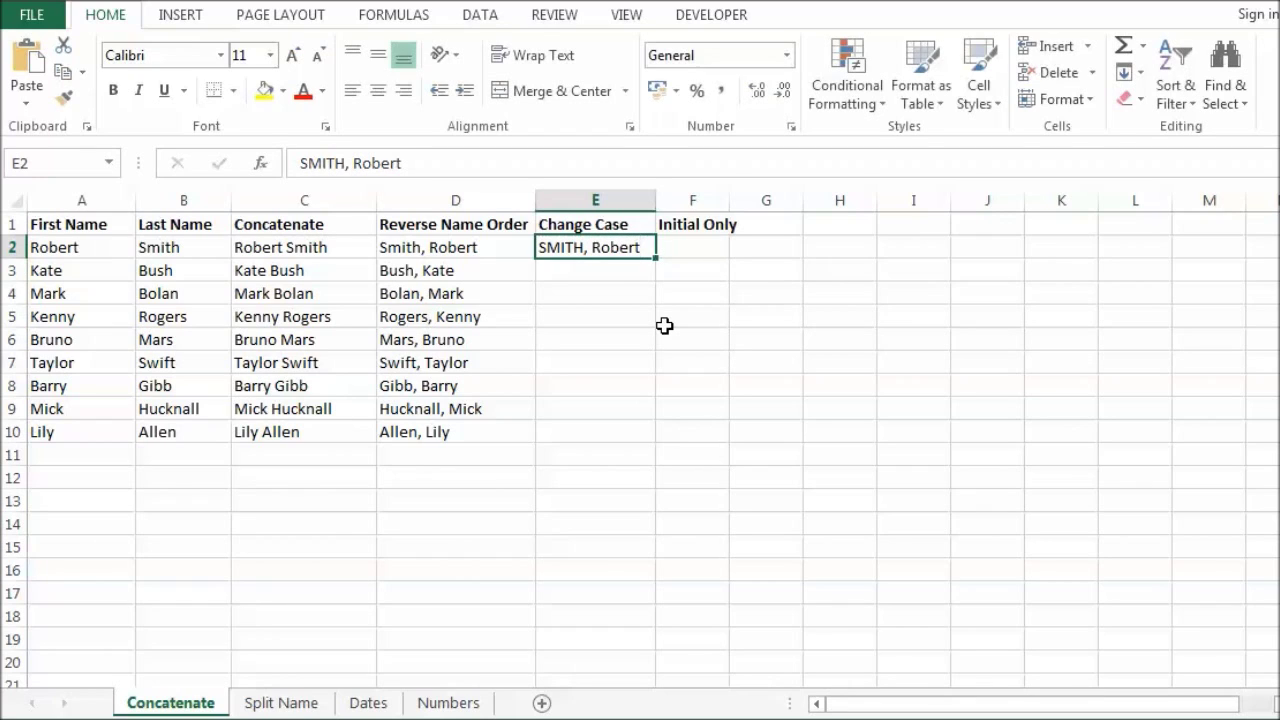
pyautogui.hotkey('ctrl', 'e')
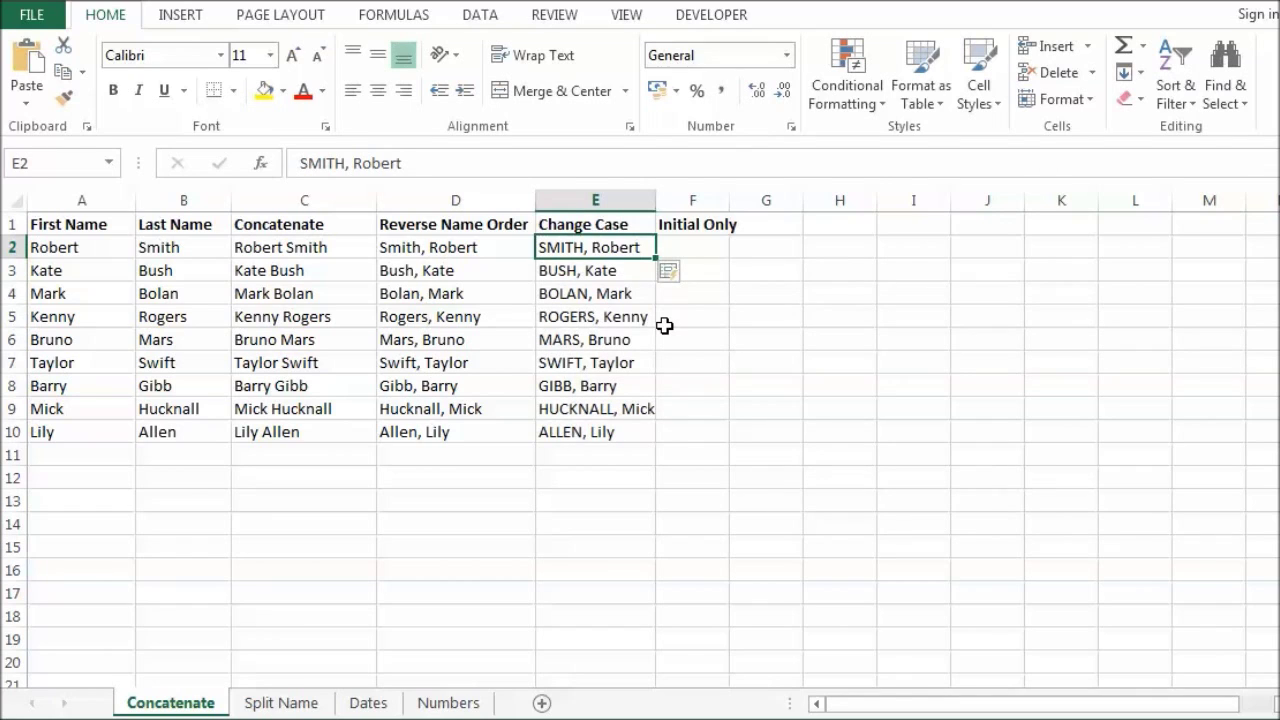
# Step: Enter SMITH, R in F2 and Flash Fill surname-plus-initial entries down to ALLEN, L
pyautogui.click(706, 244)
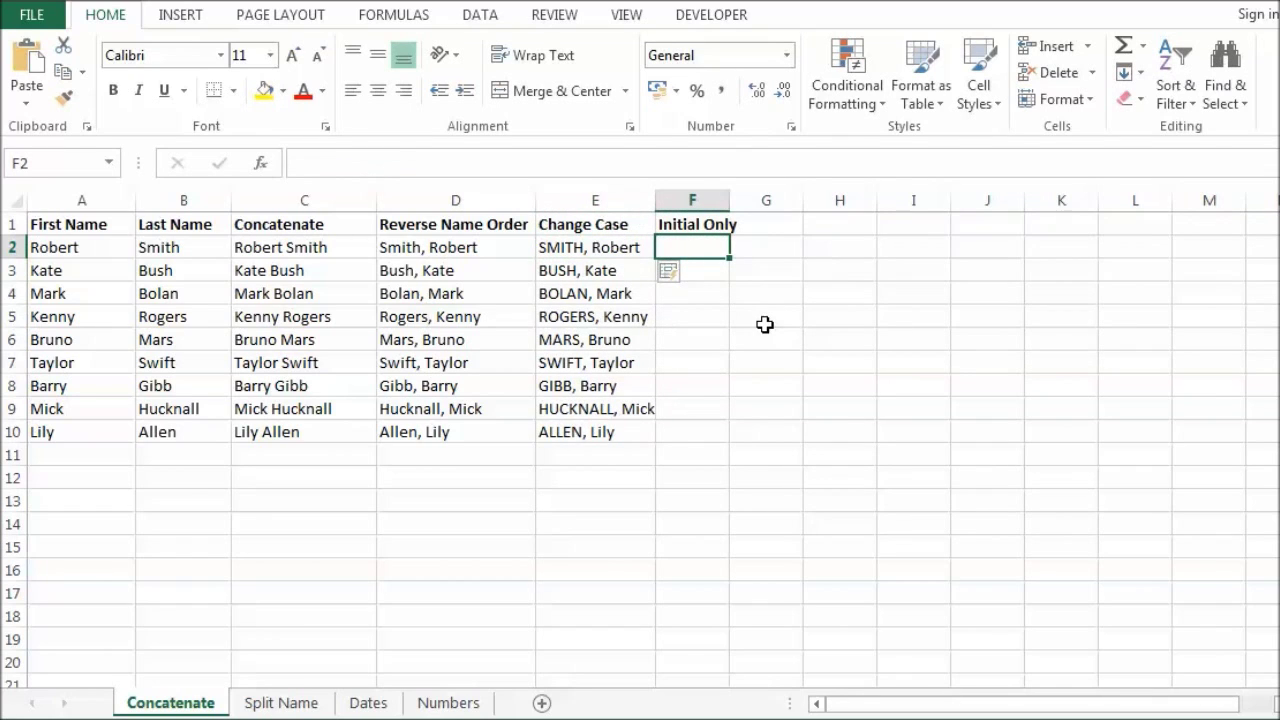
pyautogui.write('S')
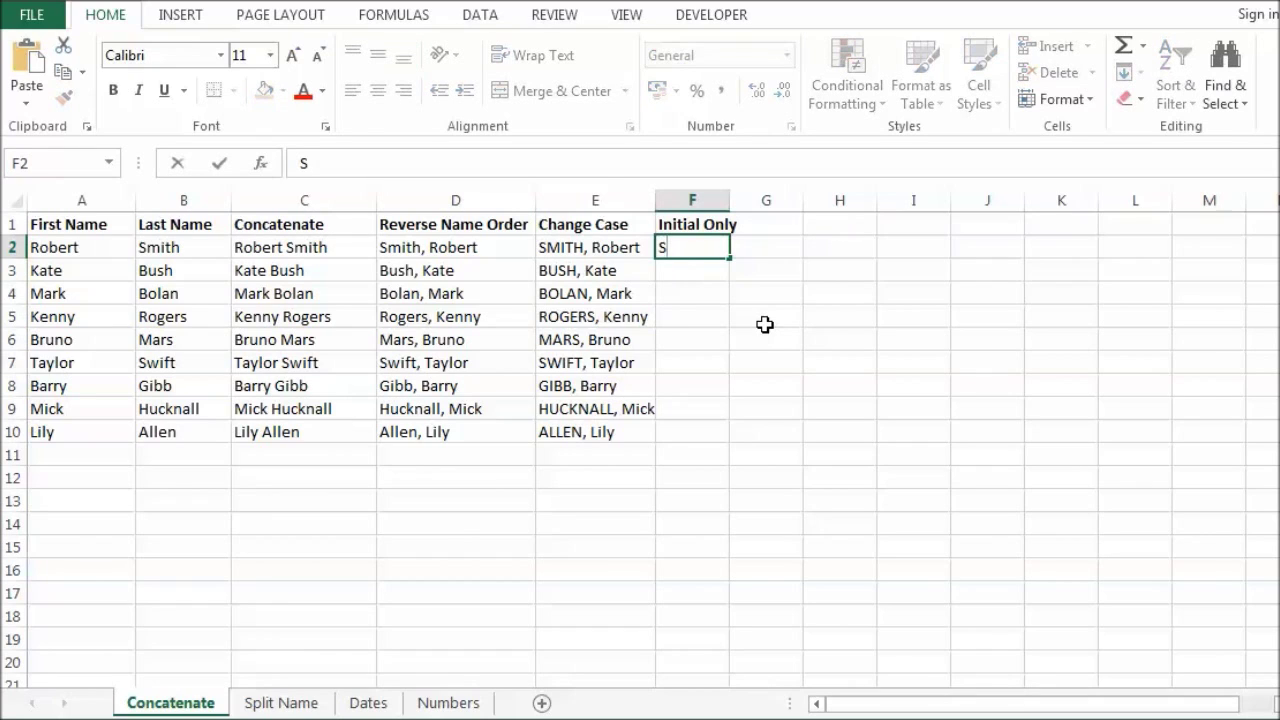
pyautogui.write('MITH, R')
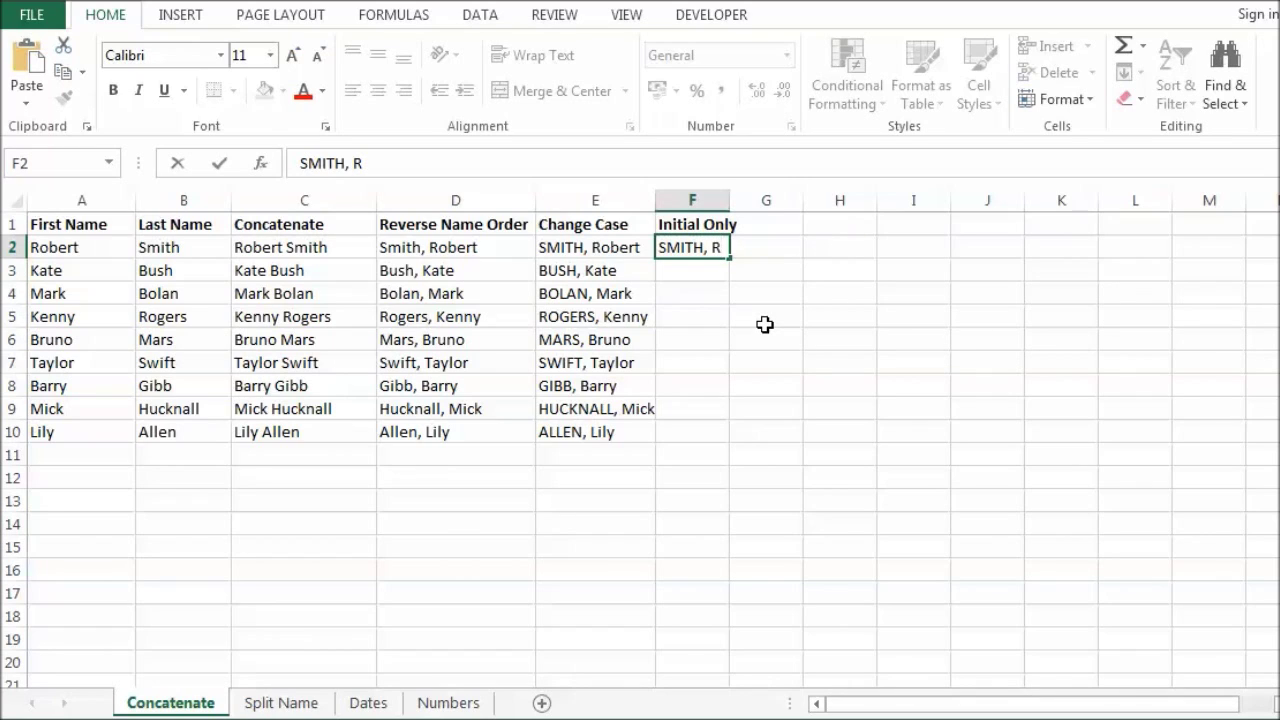
pyautogui.hotkey('ctrl', 'Return')
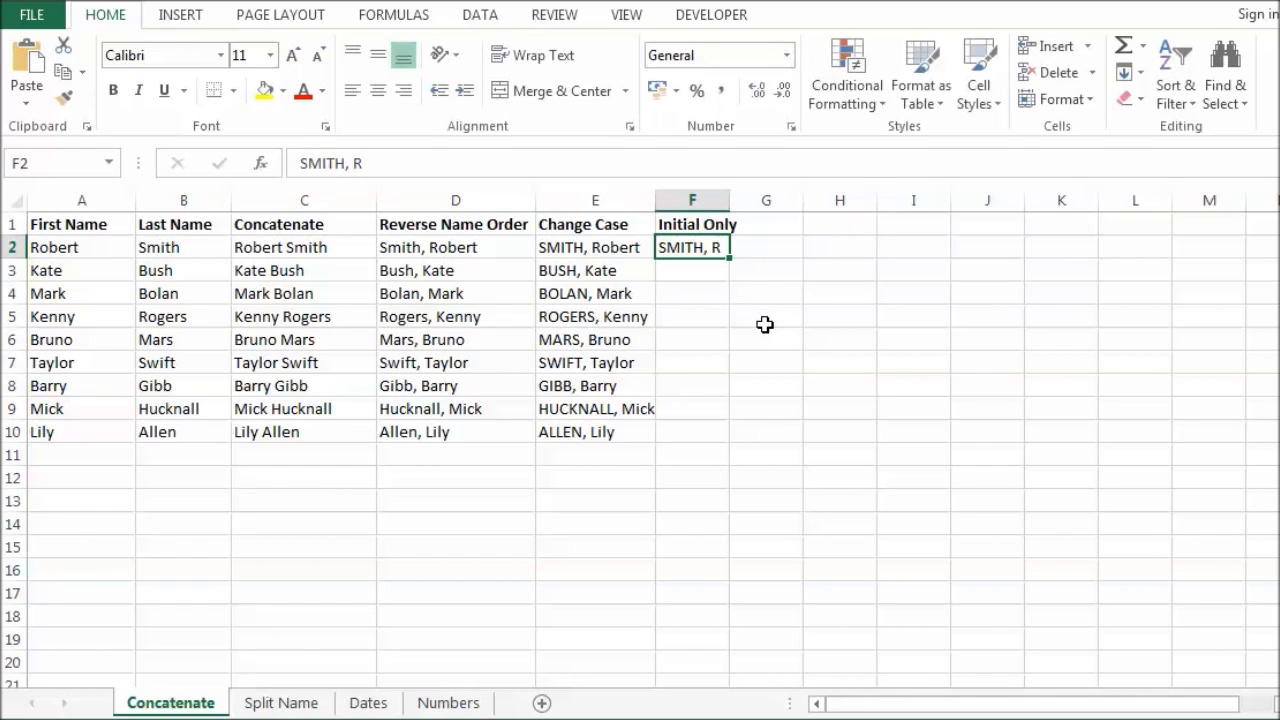
pyautogui.hotkey('ctrl', 'e')
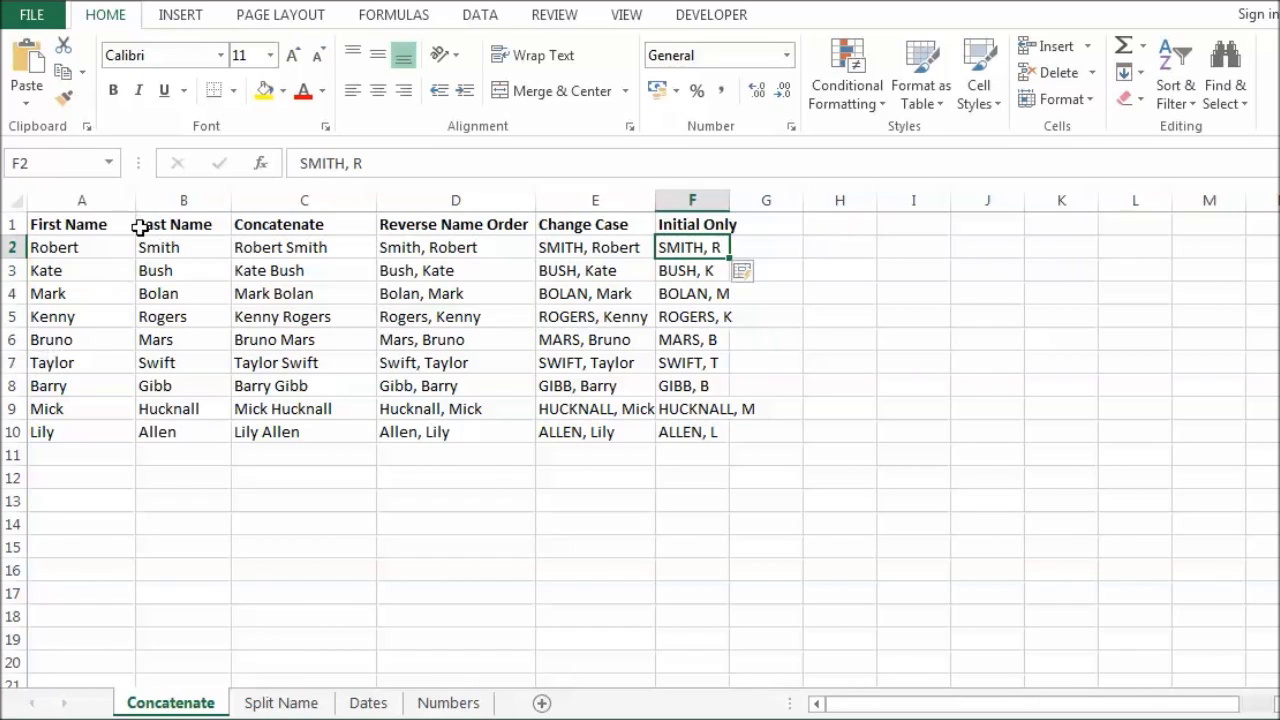
# Step: Replace the first name Robert in A2 with Andrew
pyautogui.click(87, 249)
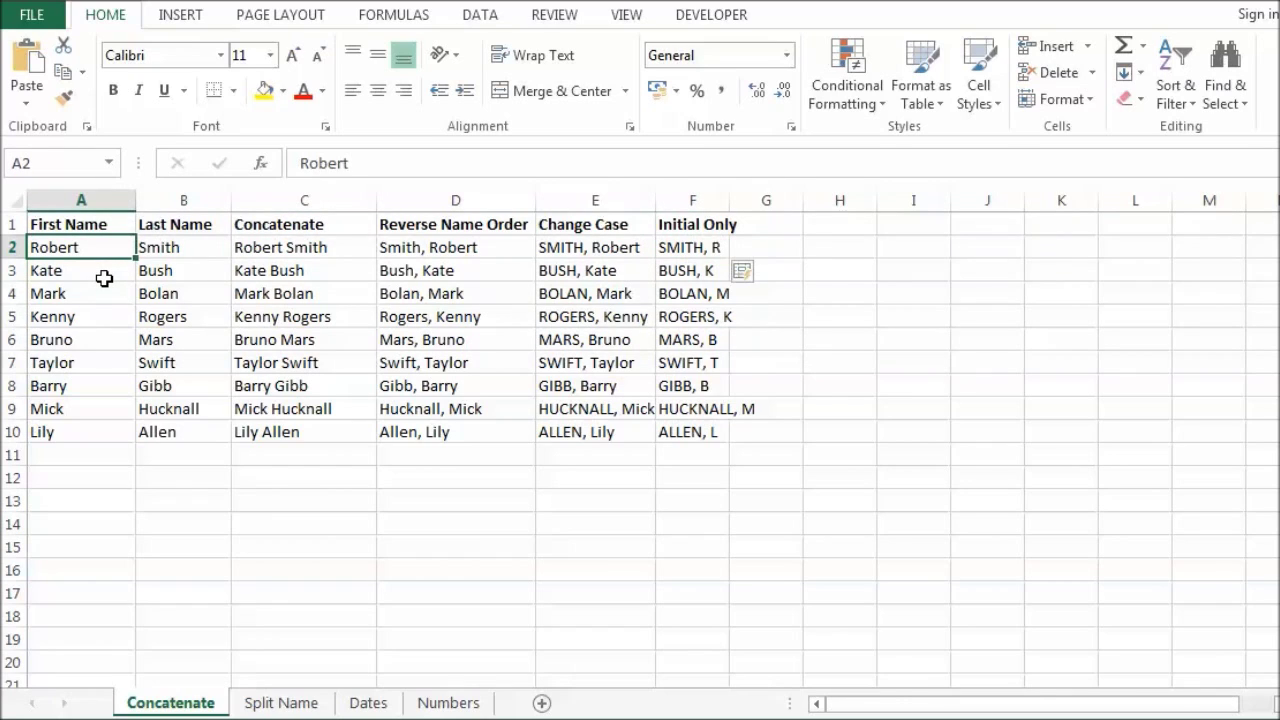
pyautogui.write('S')
pyautogui.press('BackSpace')
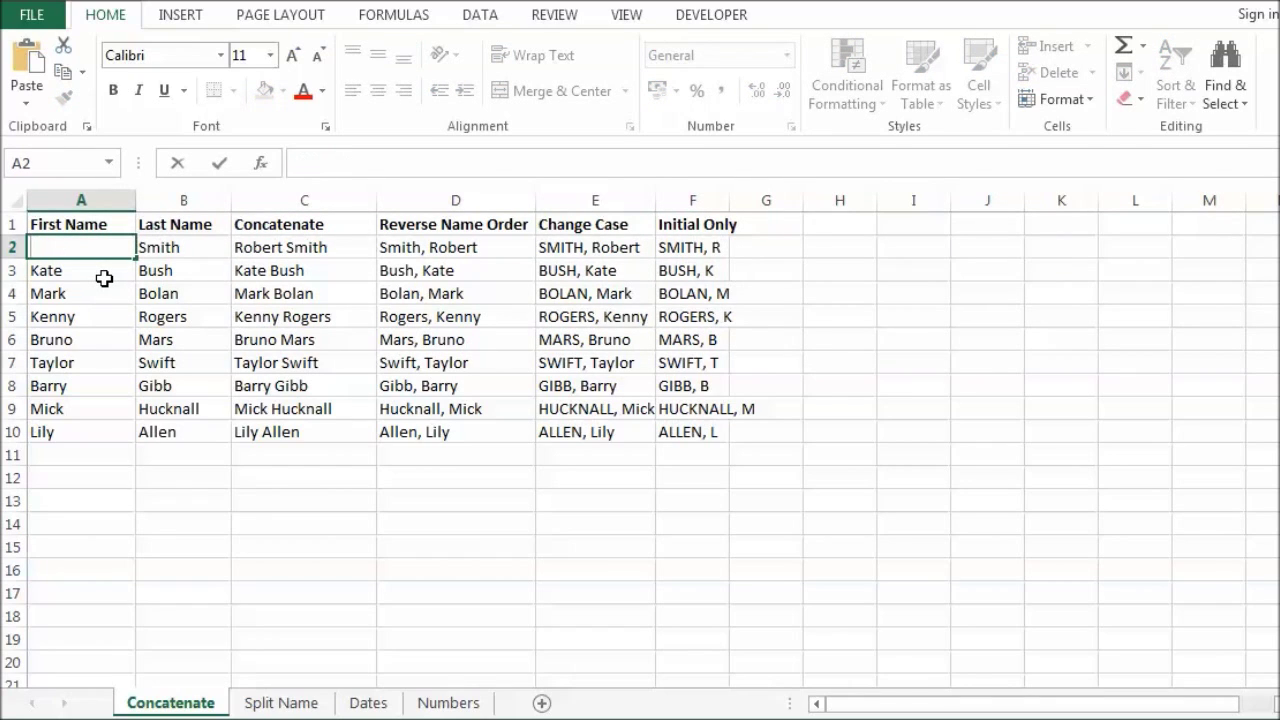
pyautogui.write('Andrew')
pyautogui.press('Return')
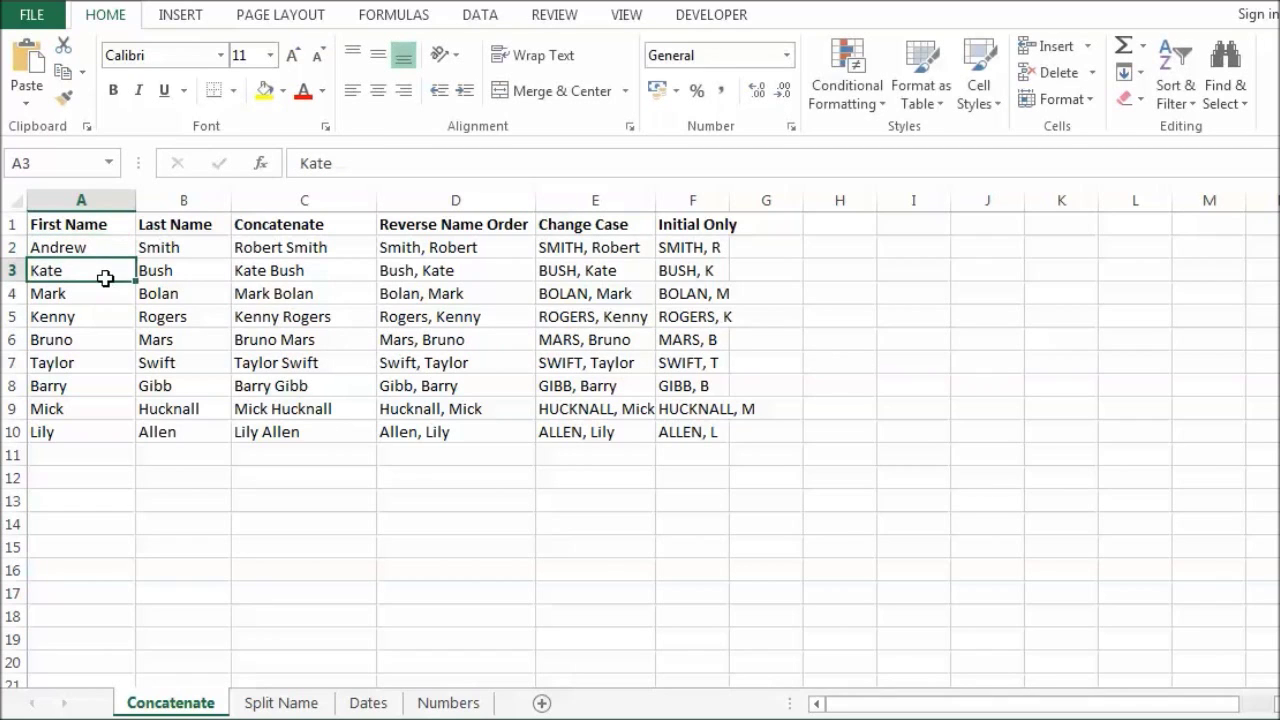
# Step: Check that C2, D2 and E2 still show Robert's derived names, not Andrew's
pyautogui.click(306, 245)
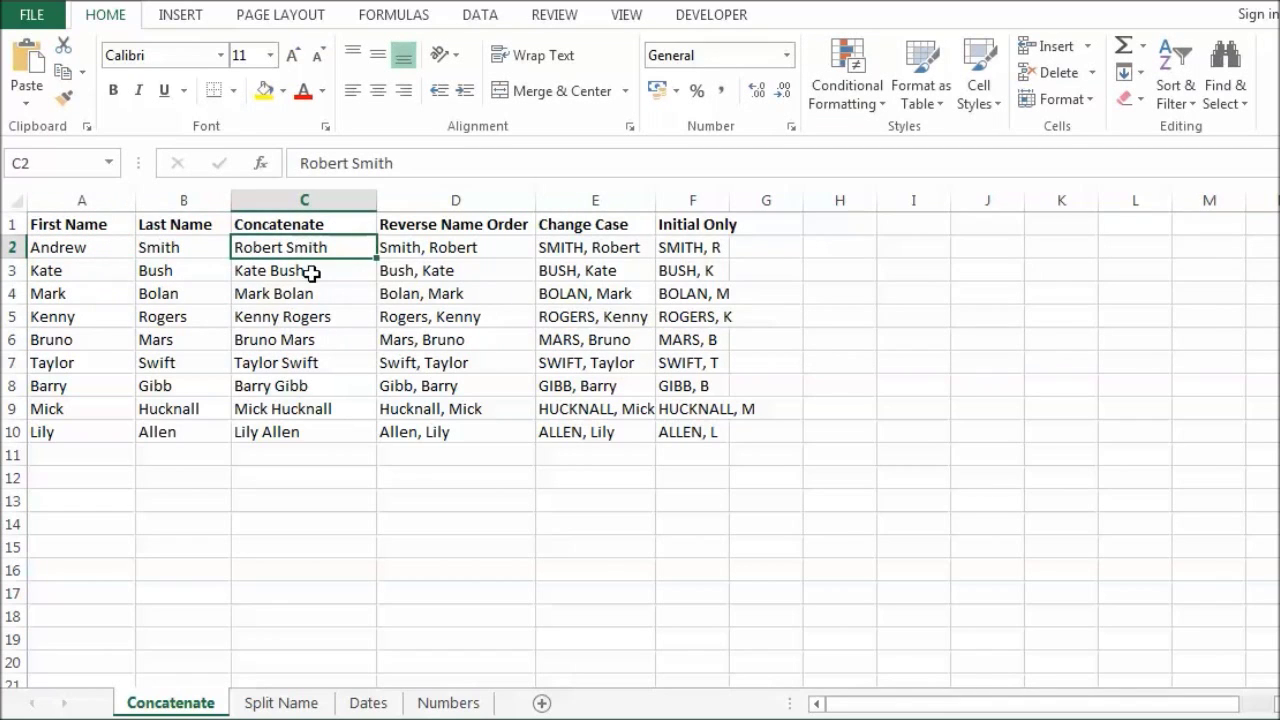
pyautogui.click(310, 275)
pyautogui.click(310, 293)
pyautogui.click(306, 248)
pyautogui.click(436, 251)
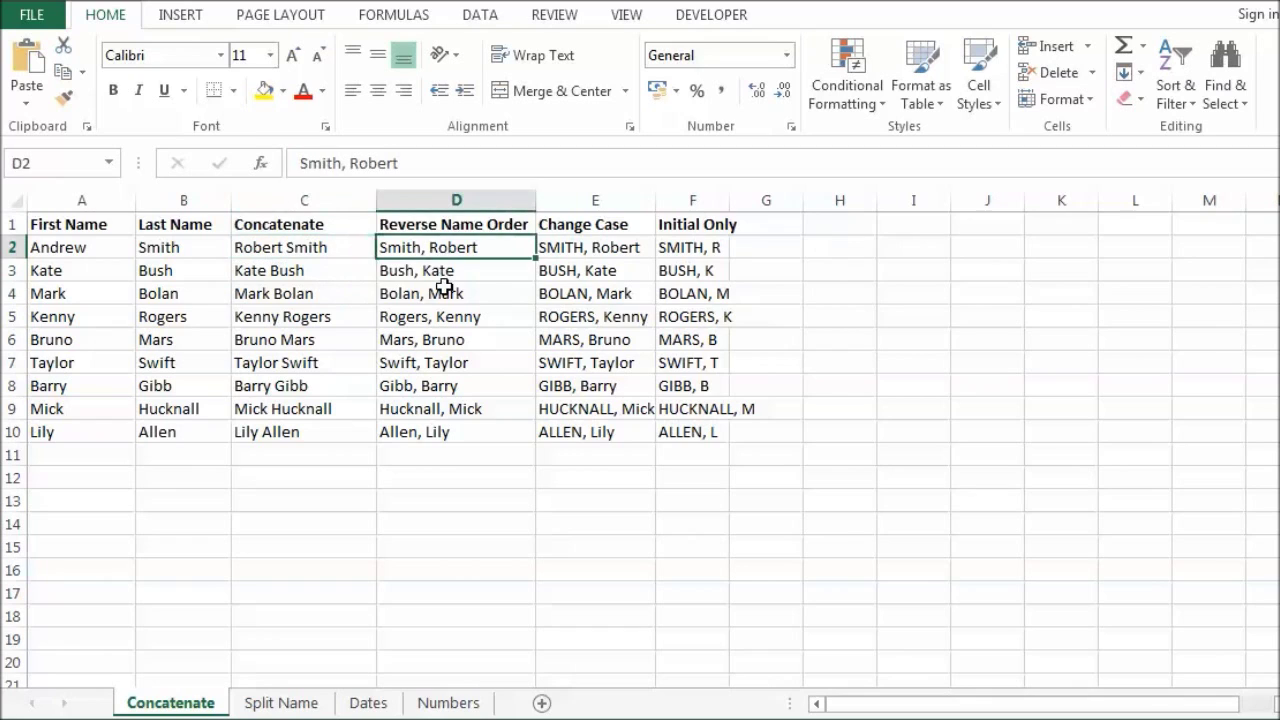
pyautogui.click(443, 291)
pyautogui.click(446, 267)
pyautogui.click(437, 248)
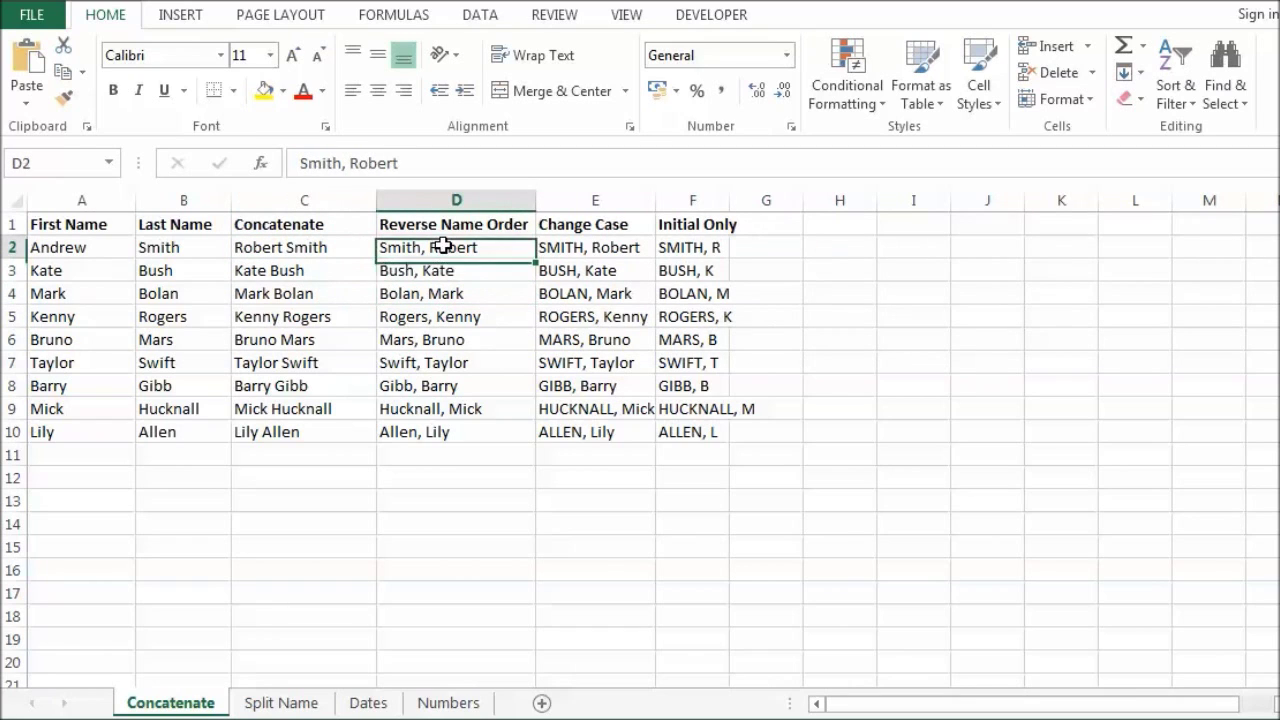
pyautogui.click(620, 247)
pyautogui.click(614, 271)
pyautogui.click(614, 246)
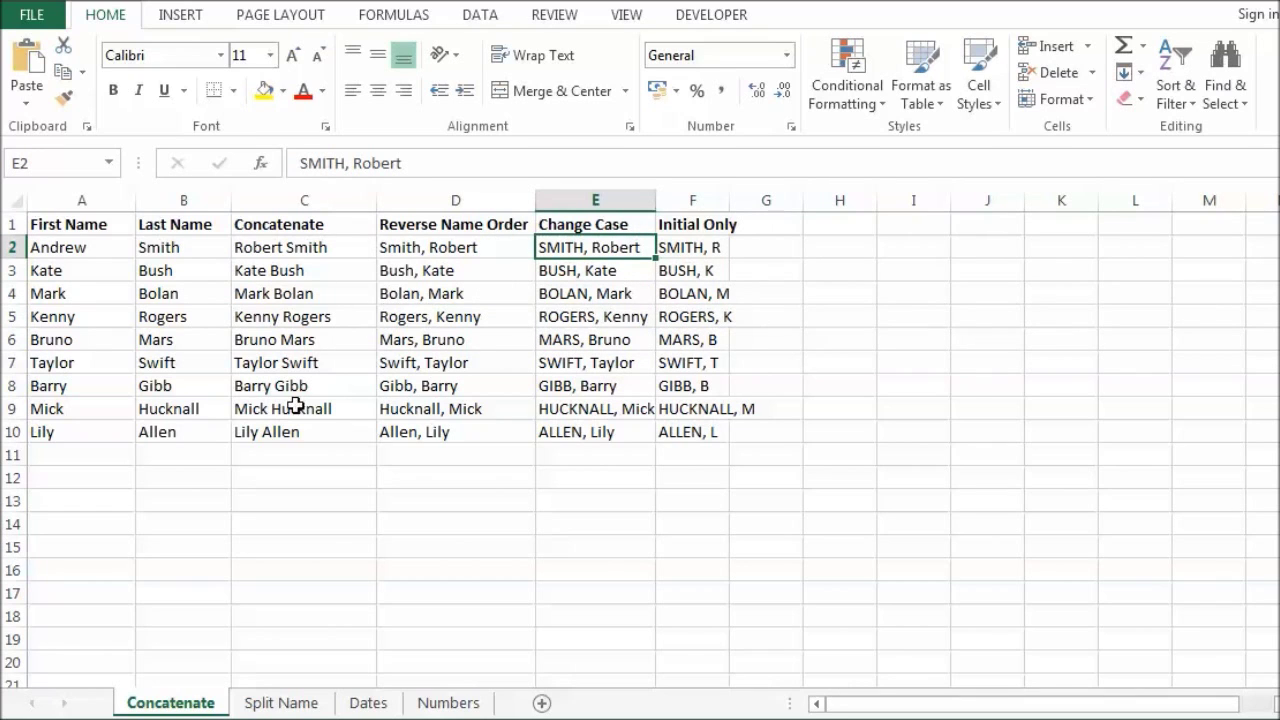
pyautogui.click(295, 706)
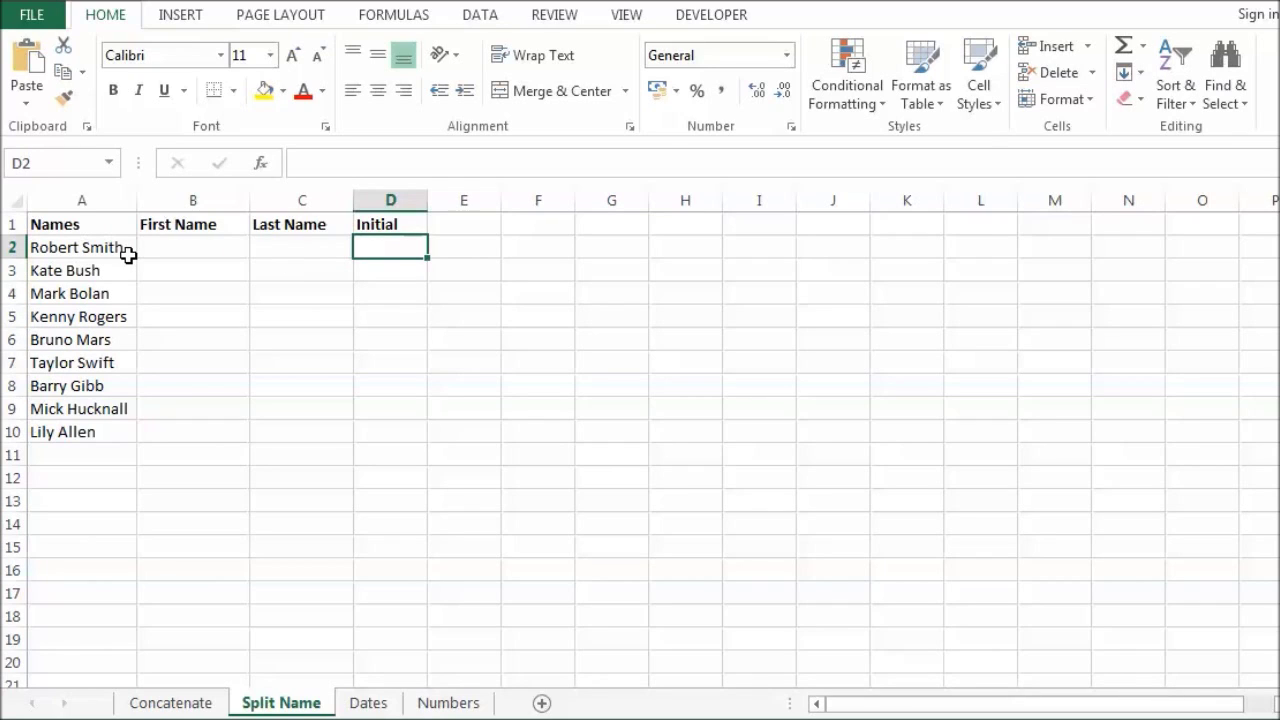
pyautogui.click(485, 23)
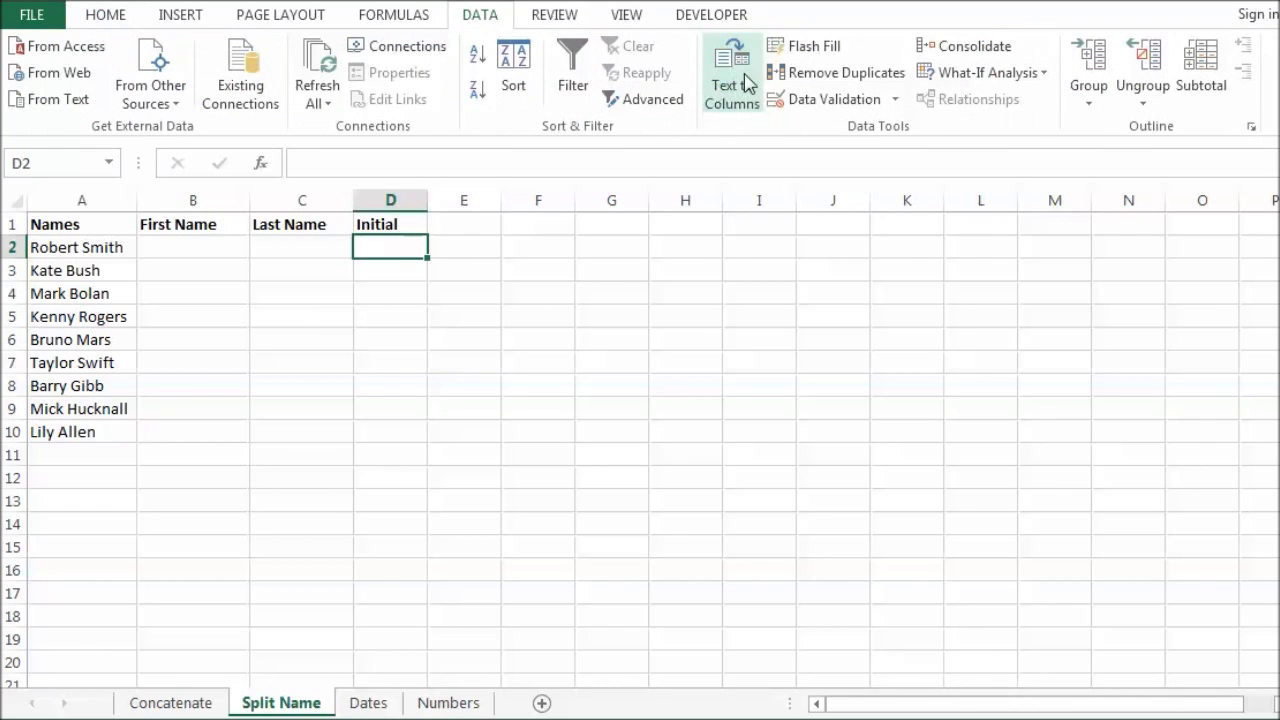
pyautogui.click(95, 14)
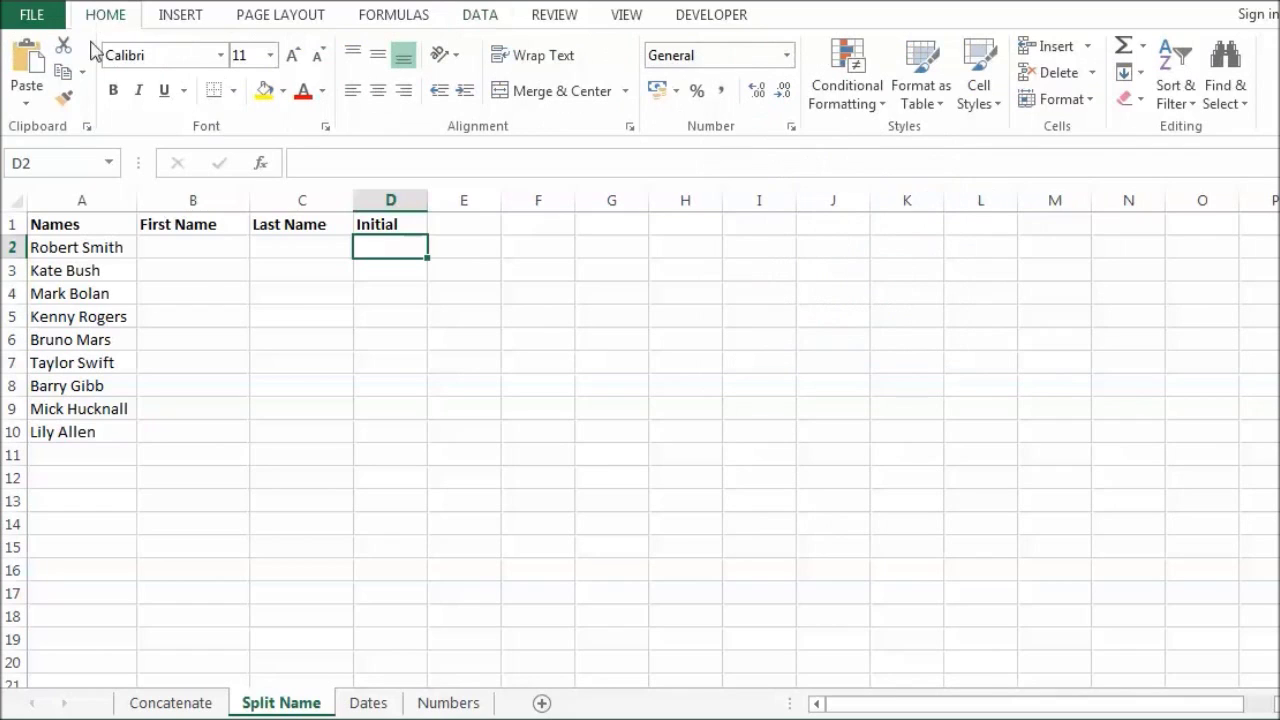
pyautogui.click(201, 254)
# Step: Enter Robert in B2 and Flash Fill the first names down column B
pyautogui.write('Robert')
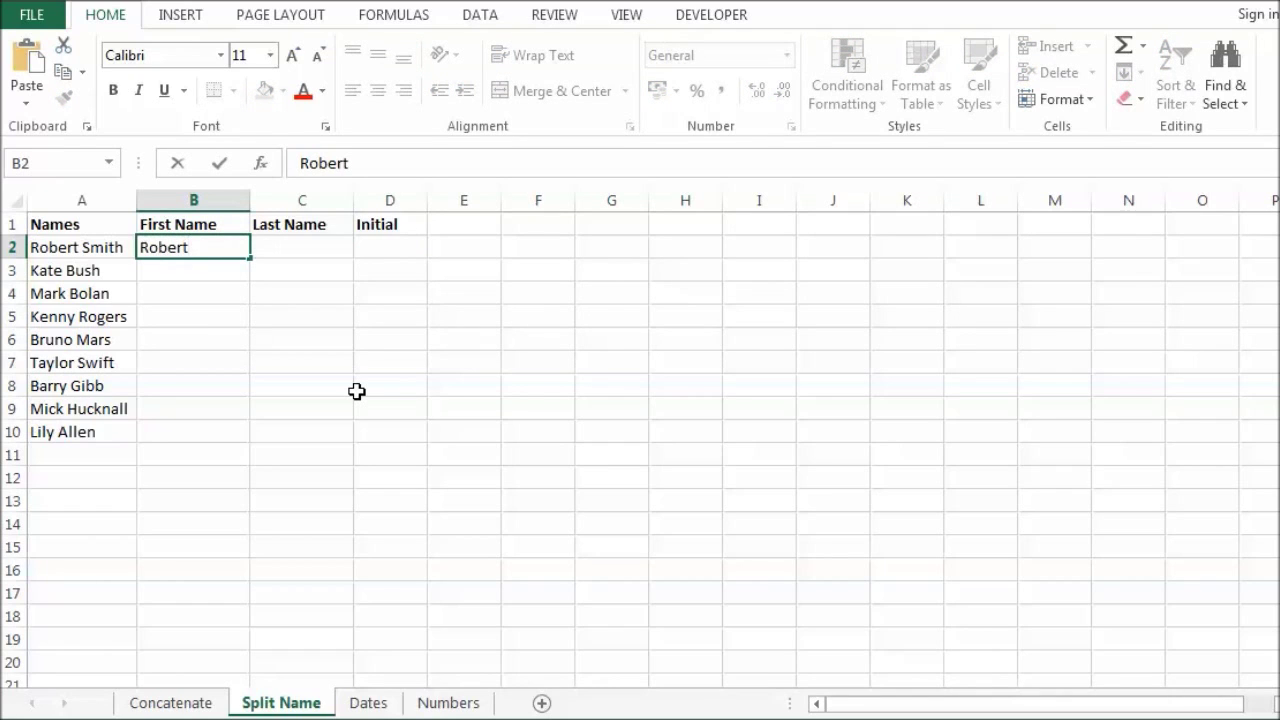
pyautogui.hotkey('ctrl', 'Return')
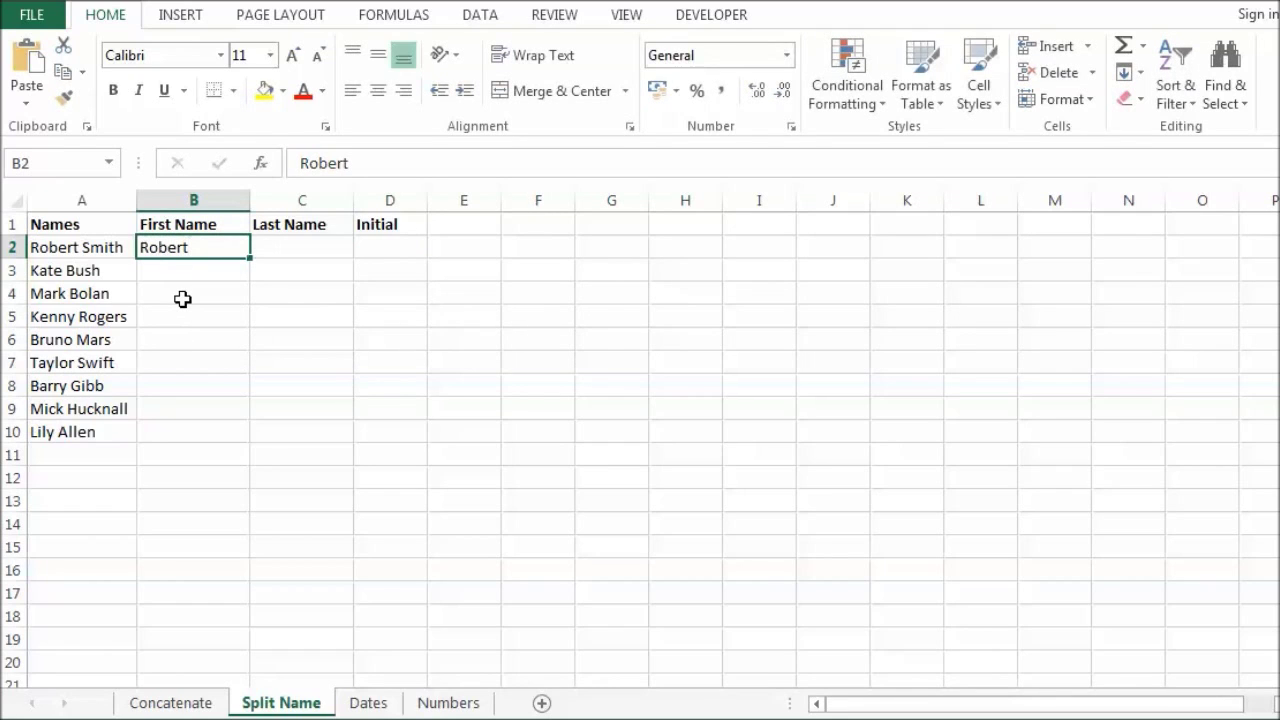
pyautogui.hotkey('ctrl', 'e')
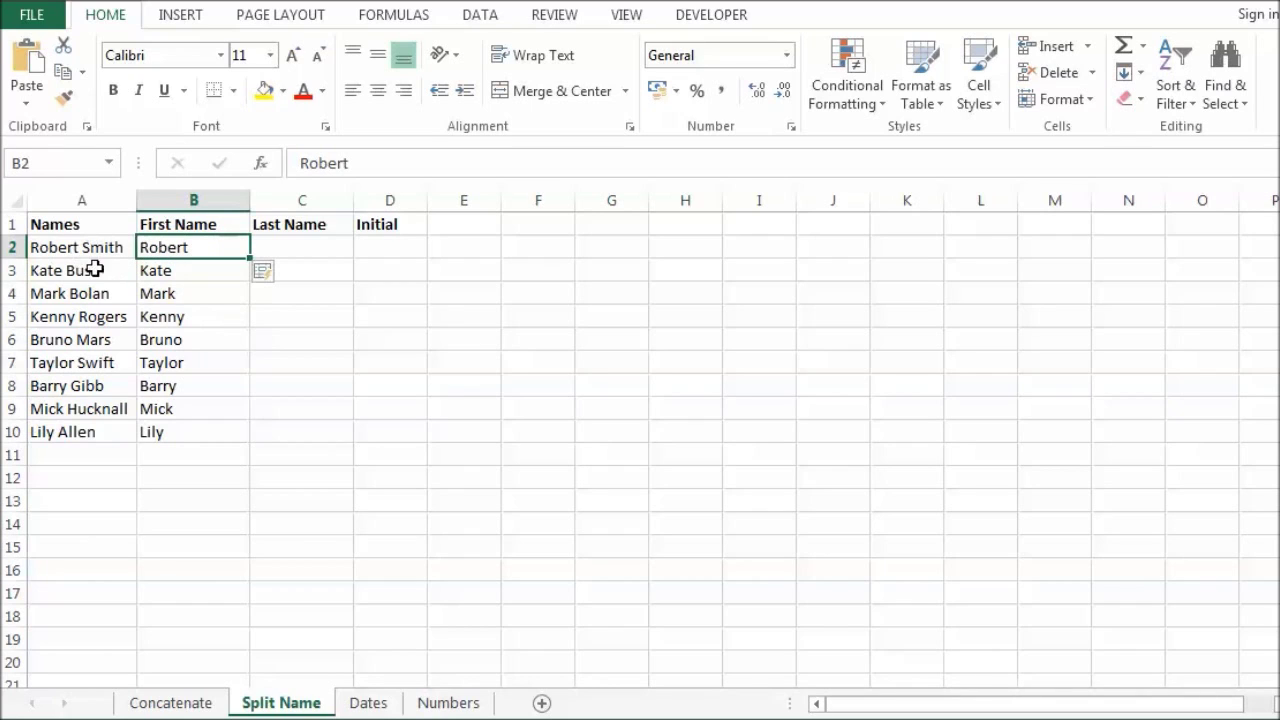
# Step: Enter Smith in C2 and Flash Fill the last names through Allen
pyautogui.click(289, 242)
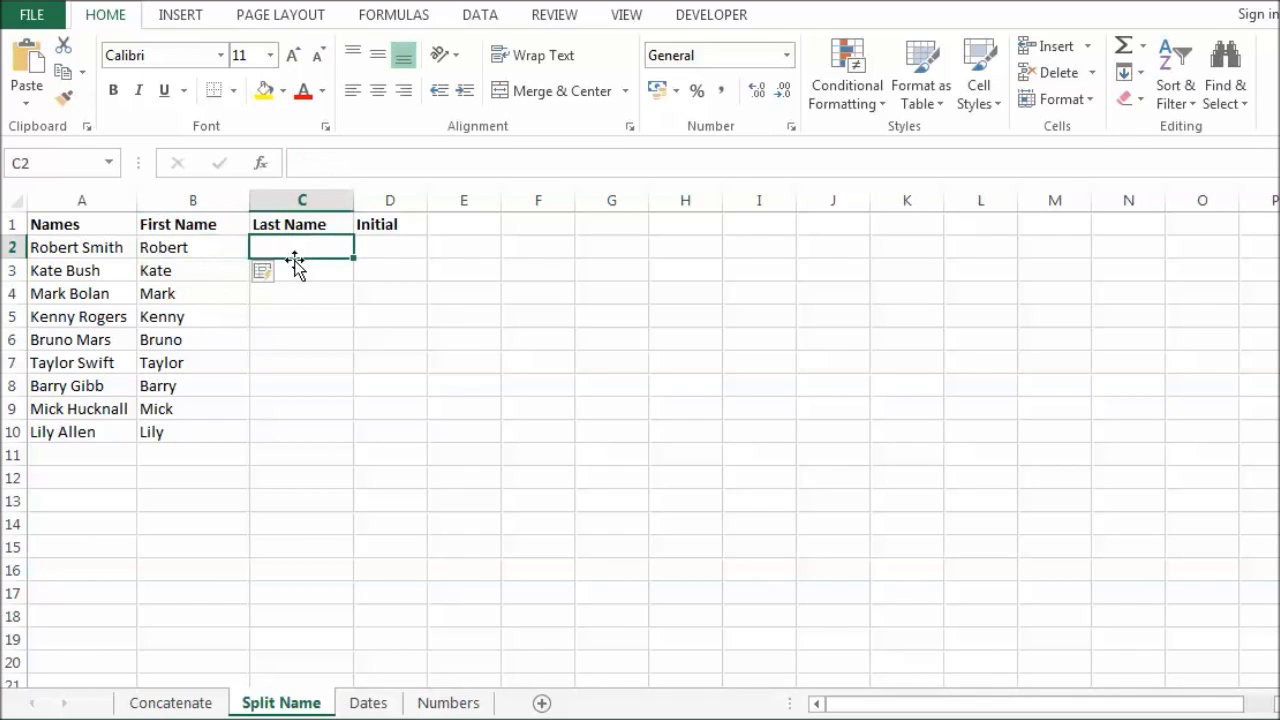
pyautogui.write('Smith')
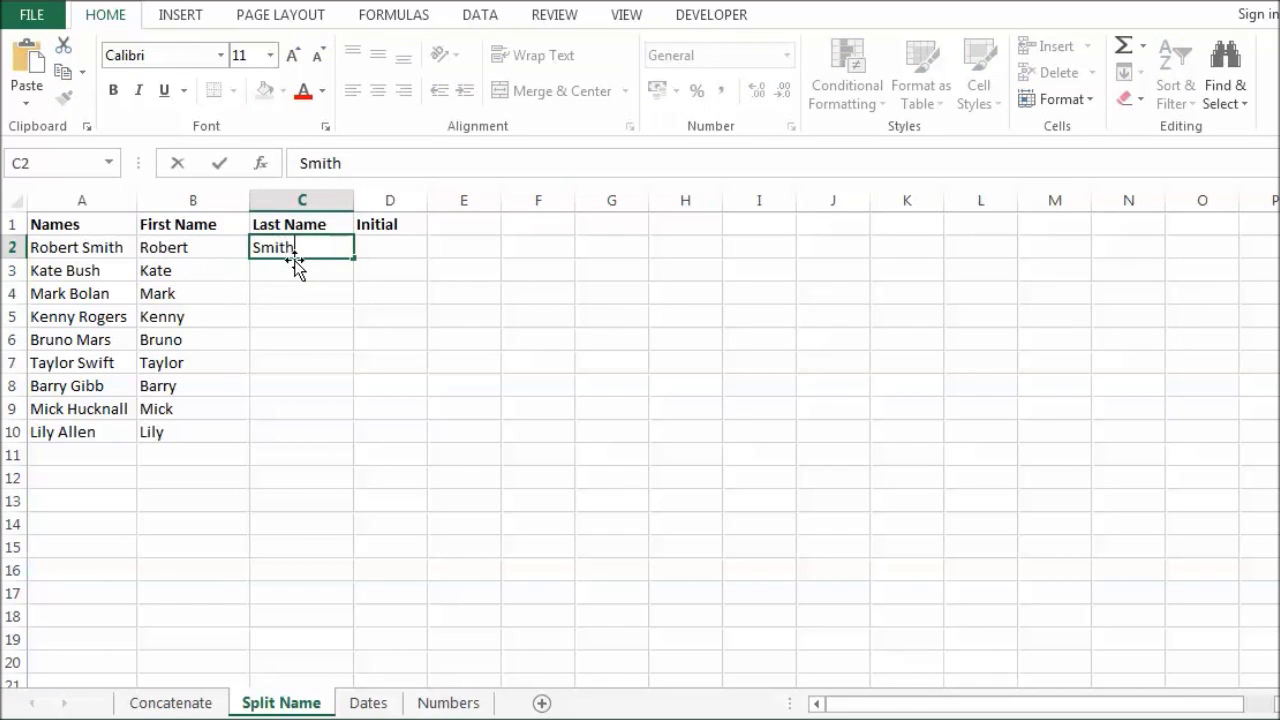
pyautogui.hotkey('ctrl', 'Return')
pyautogui.hotkey('ctrl', 'e')
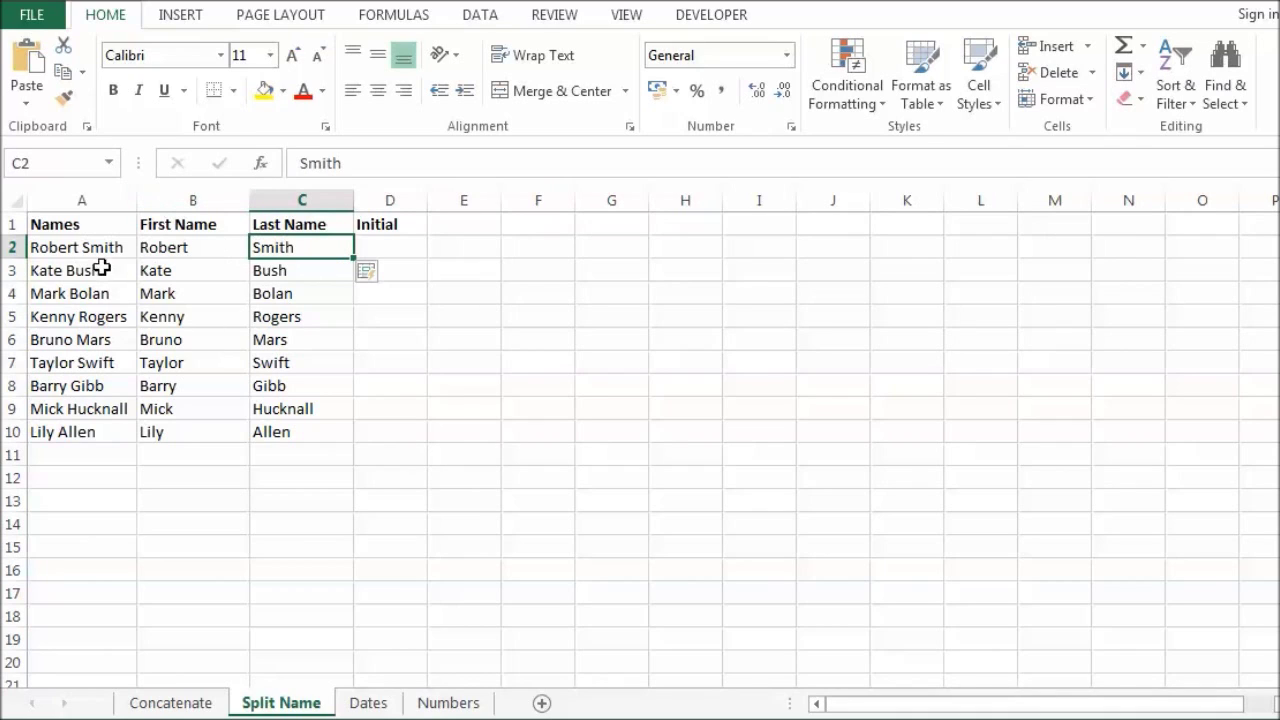
# Step: Enter initials R S in D2 and Flash Fill initials down to L A
pyautogui.click(392, 246)
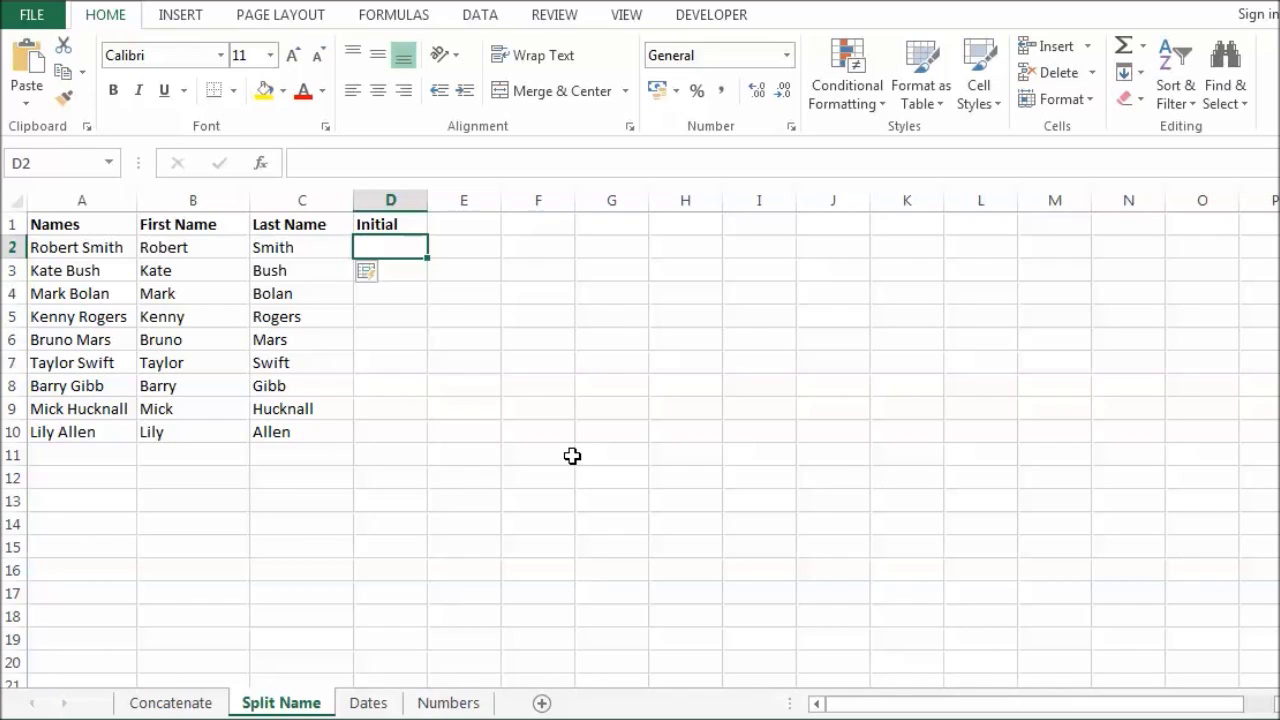
pyautogui.write('R')
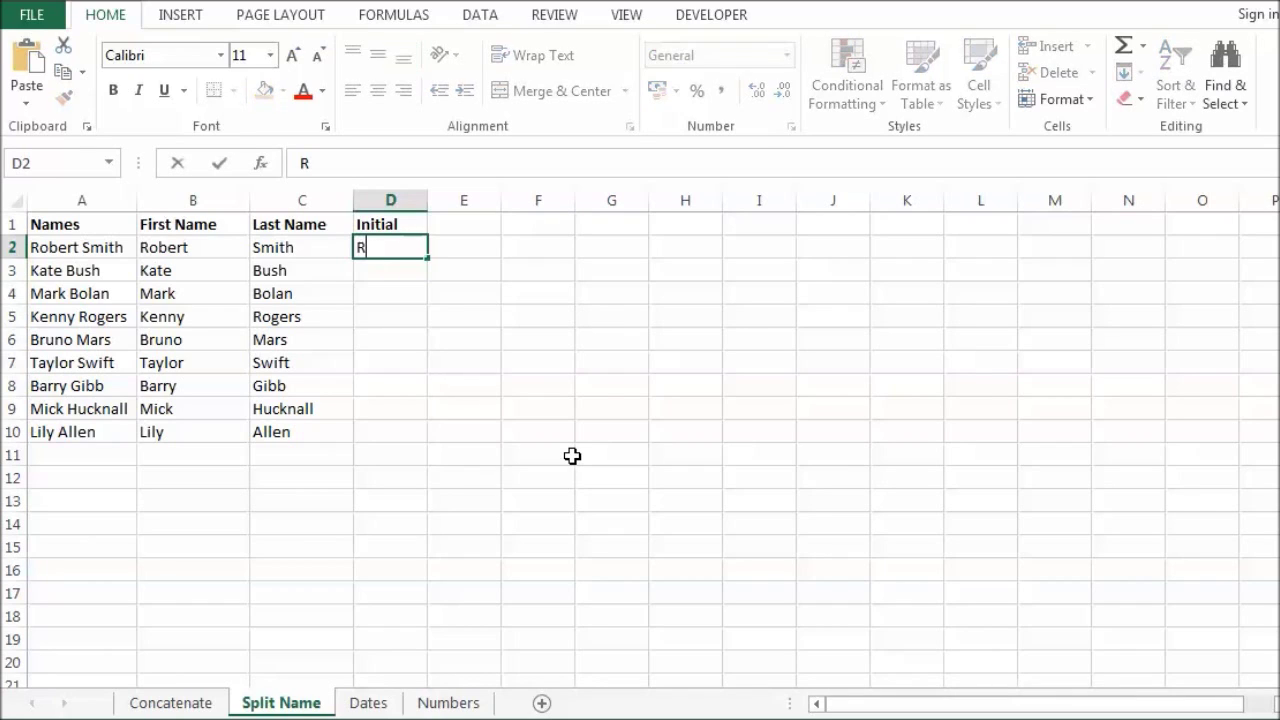
pyautogui.write(' B')
pyautogui.press('BackSpace')
pyautogui.write('S')
pyautogui.hotkey('ctrl', 'Return')
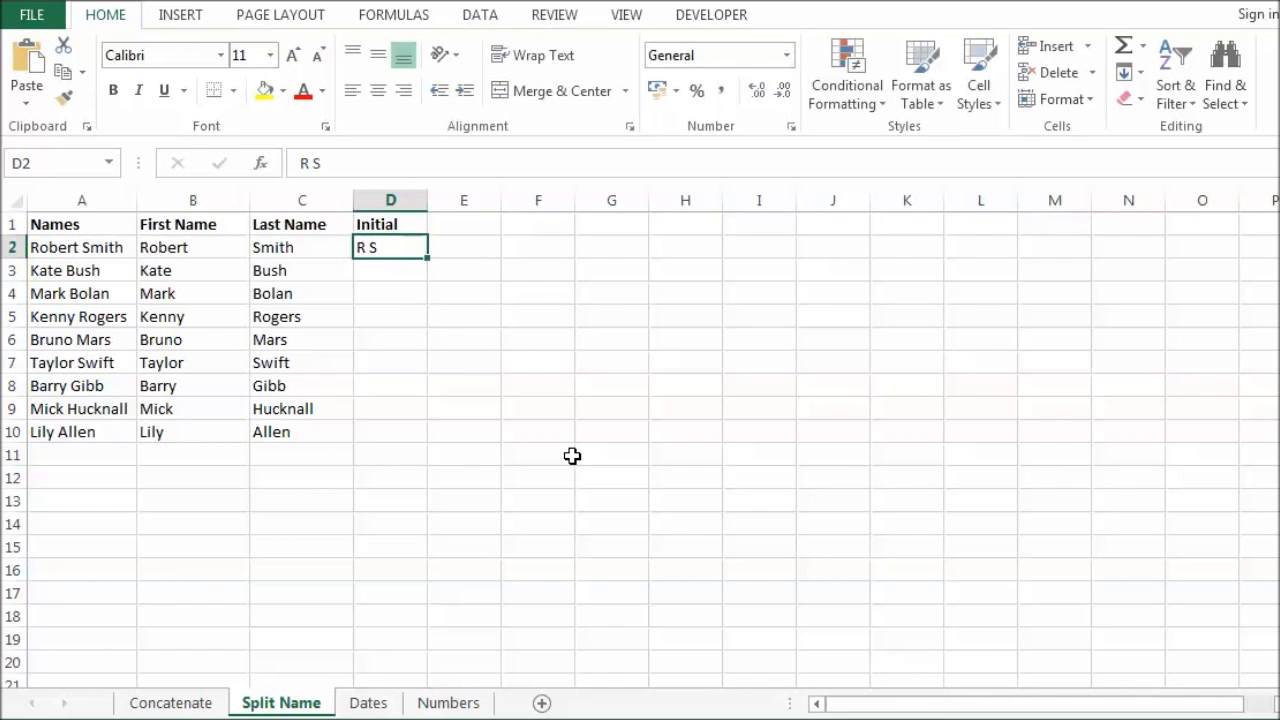
pyautogui.hotkey('ctrl', 'e')
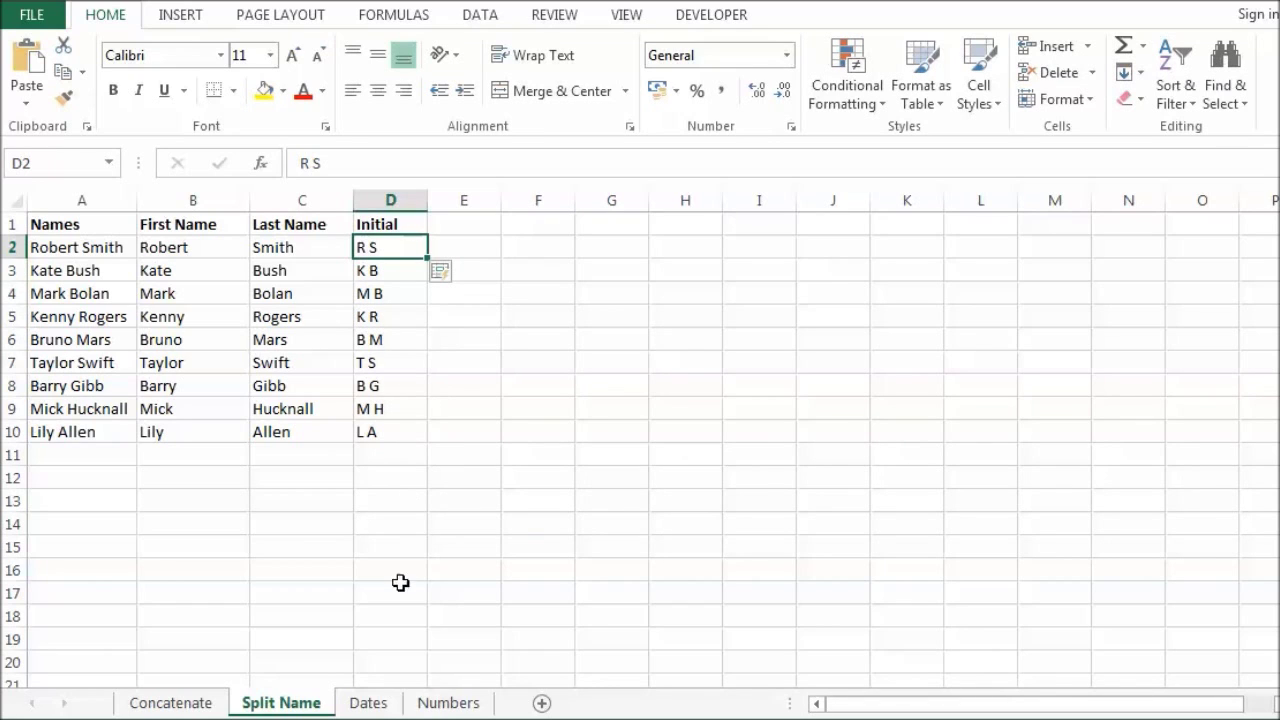
# Step: On the Dates sheet, enter 2010 in B2 and Flash Fill each hire date's year
pyautogui.click(380, 703)
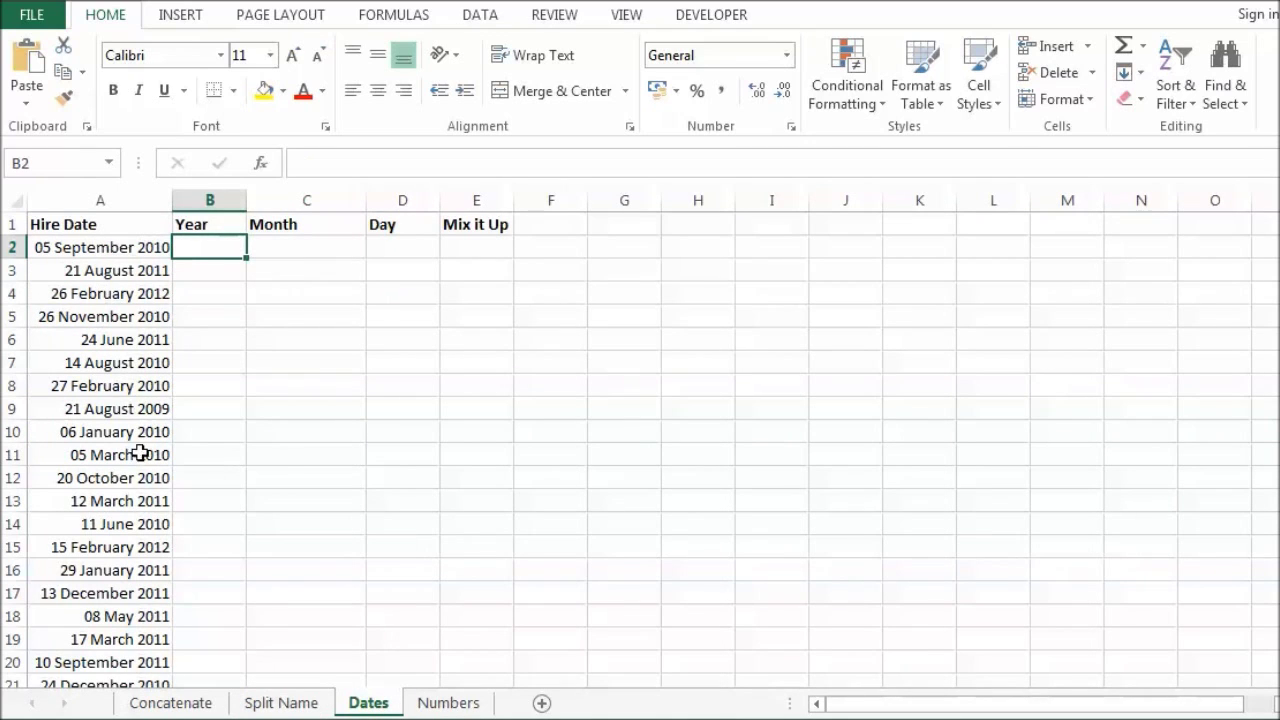
pyautogui.scroll(-2, 377, 389)
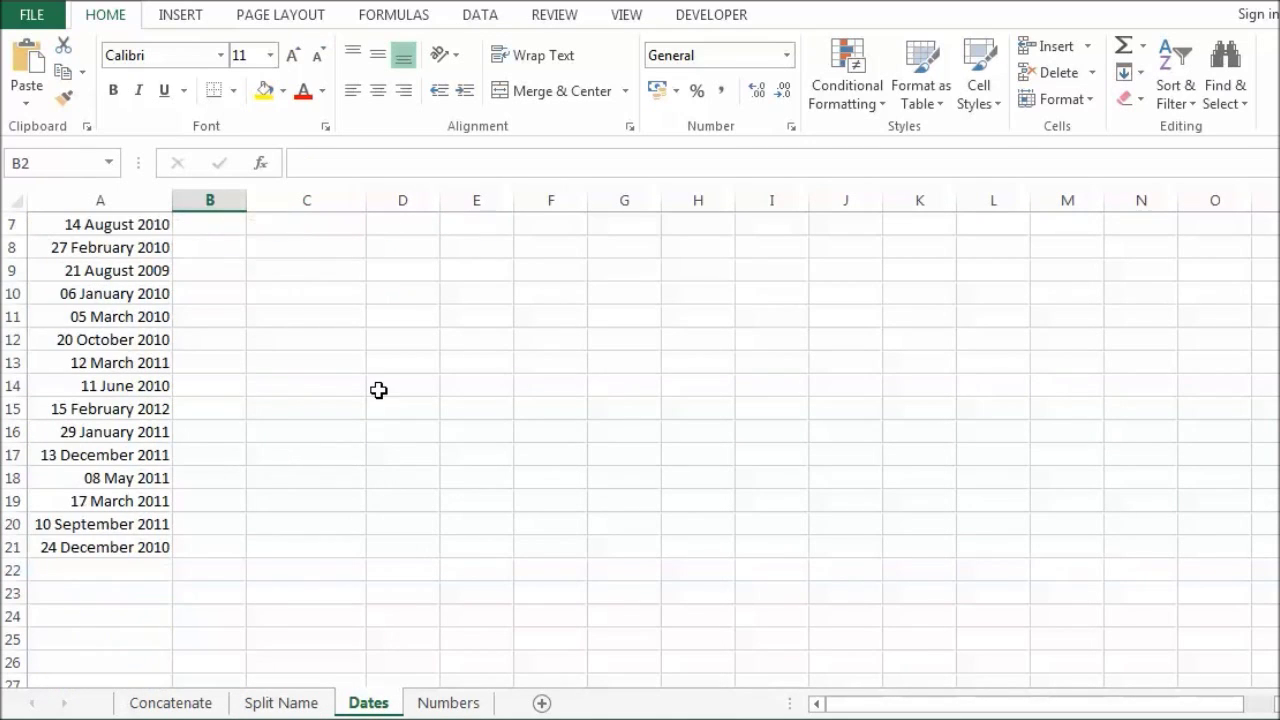
pyautogui.scroll(2, 306, 380)
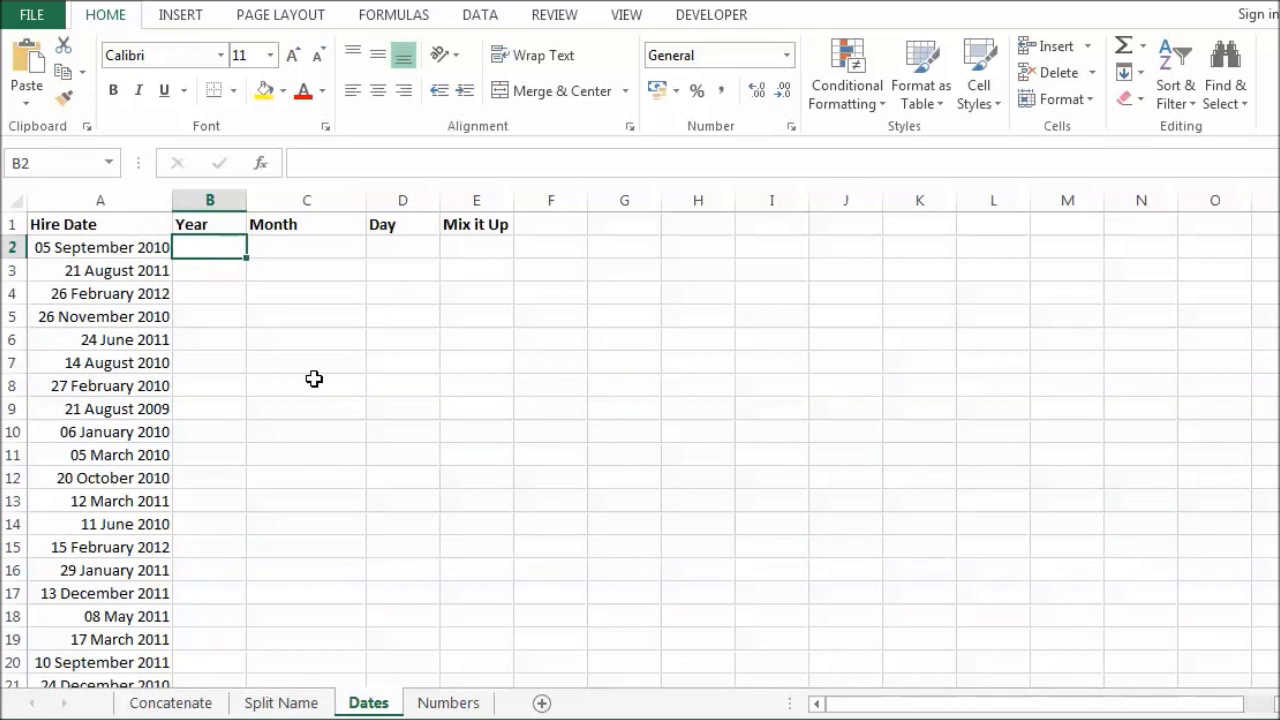
pyautogui.write('2')
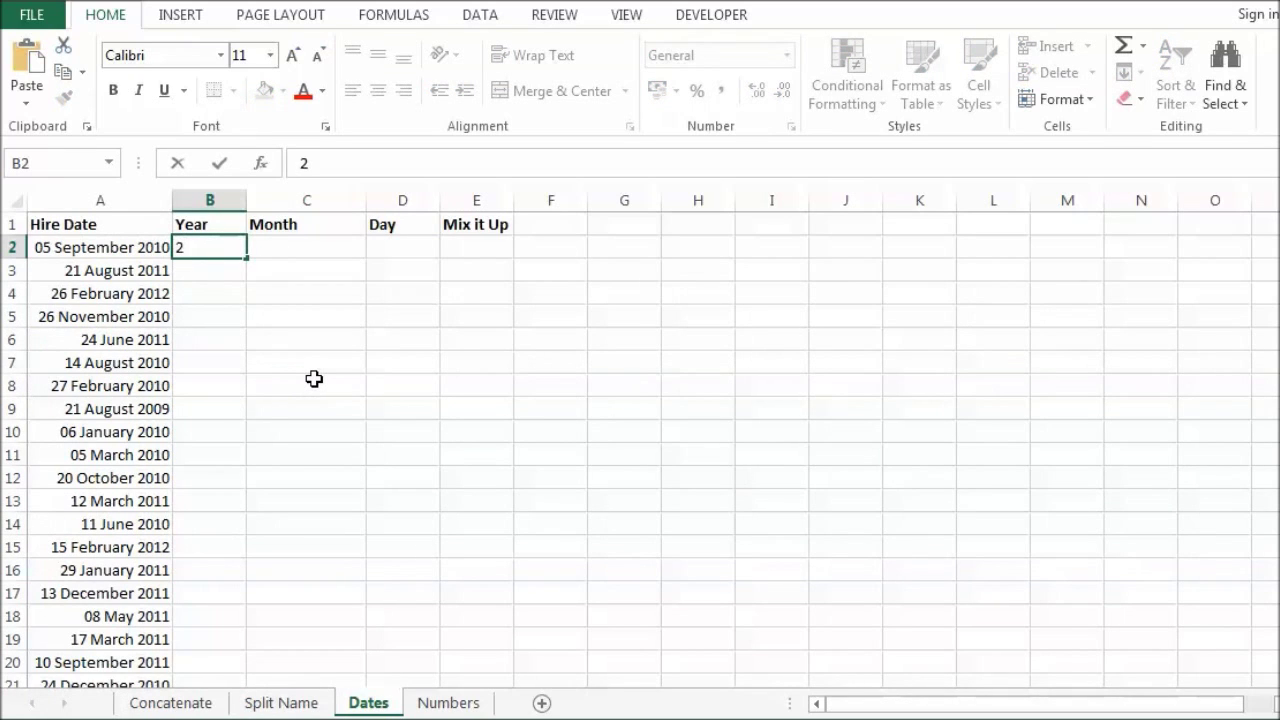
pyautogui.write('010')
pyautogui.hotkey('ctrl', 'e')
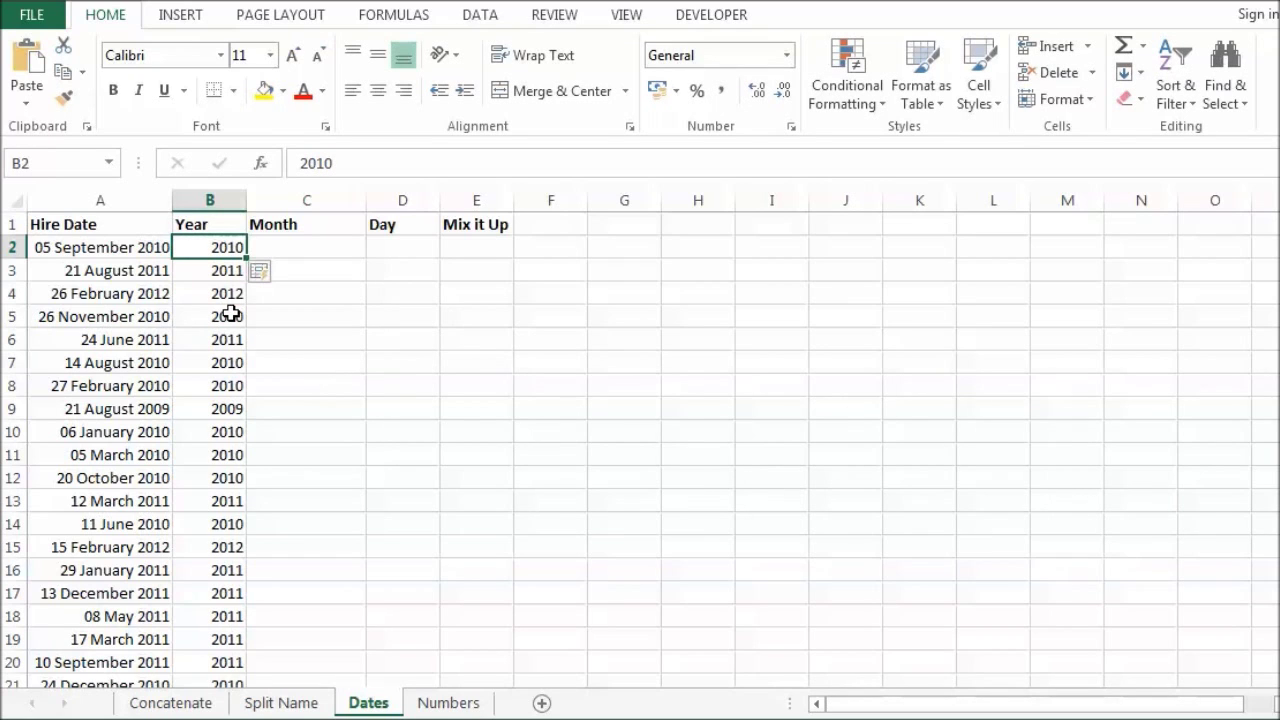
pyautogui.click(337, 246)
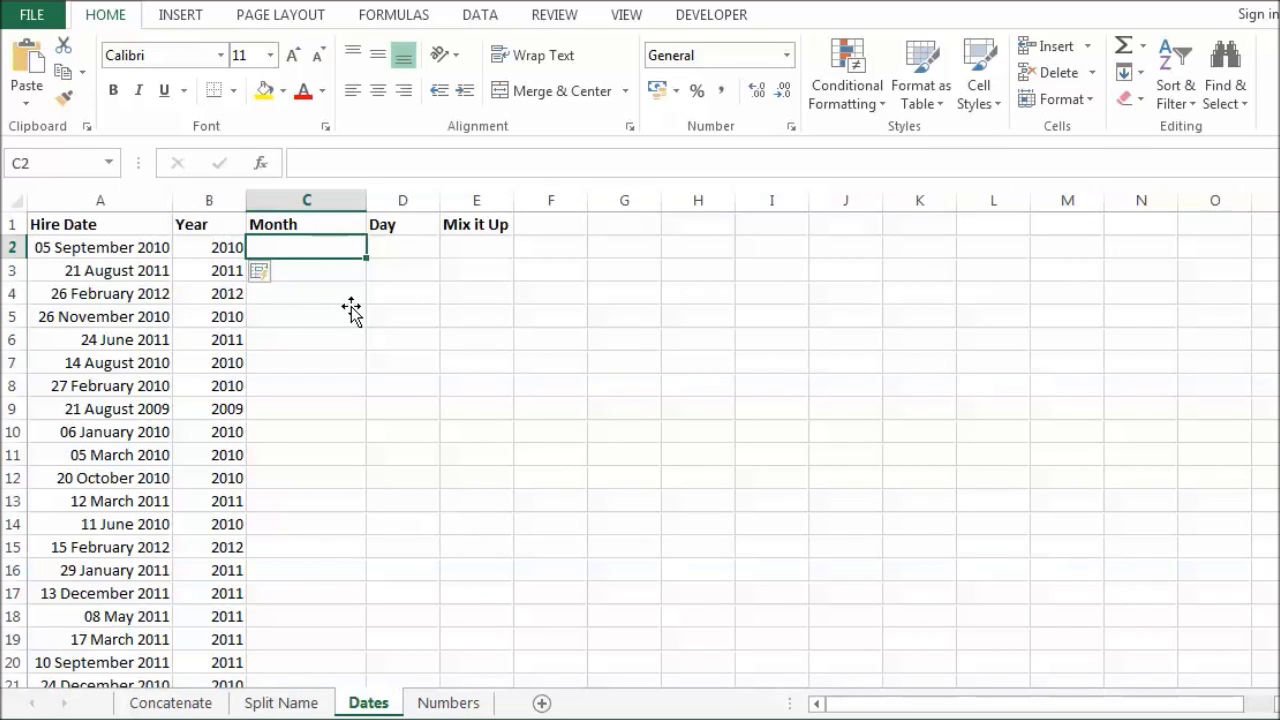
# Step: Enter September in C2 and Flash Fill the month names down column C
pyautogui.write('Septembe')
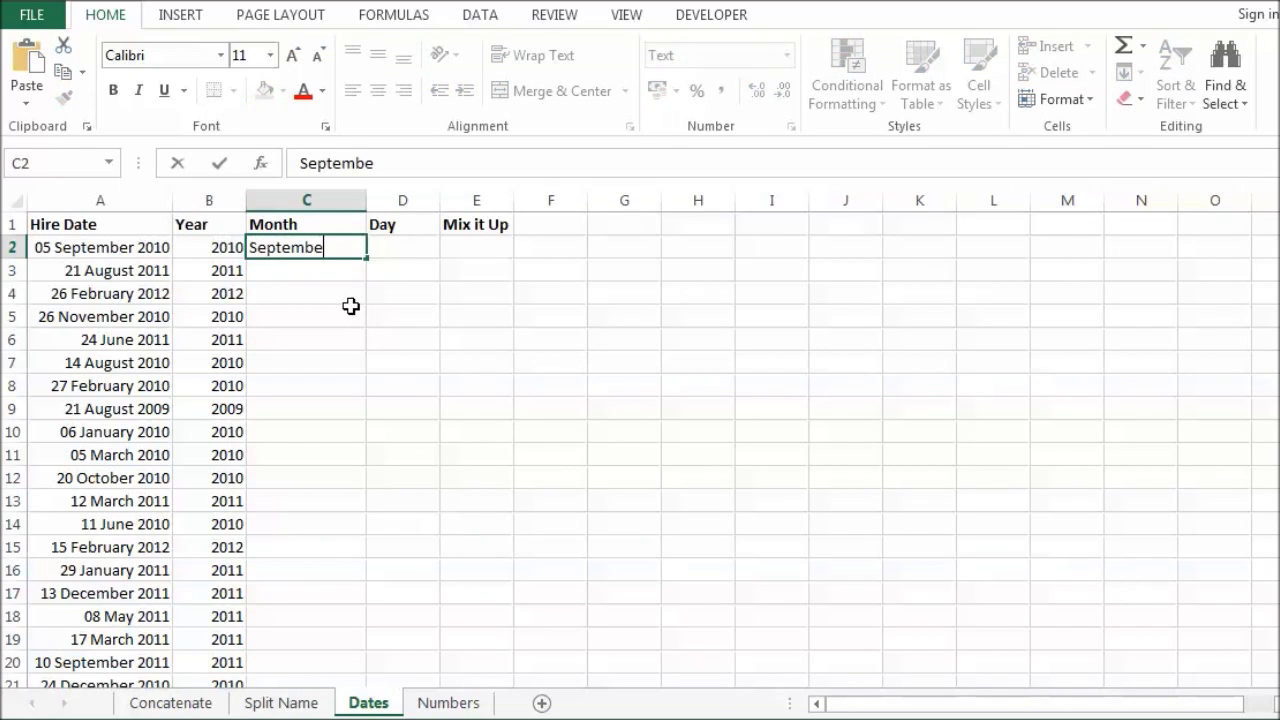
pyautogui.write('r')
pyautogui.hotkey('ctrl', 'Return')
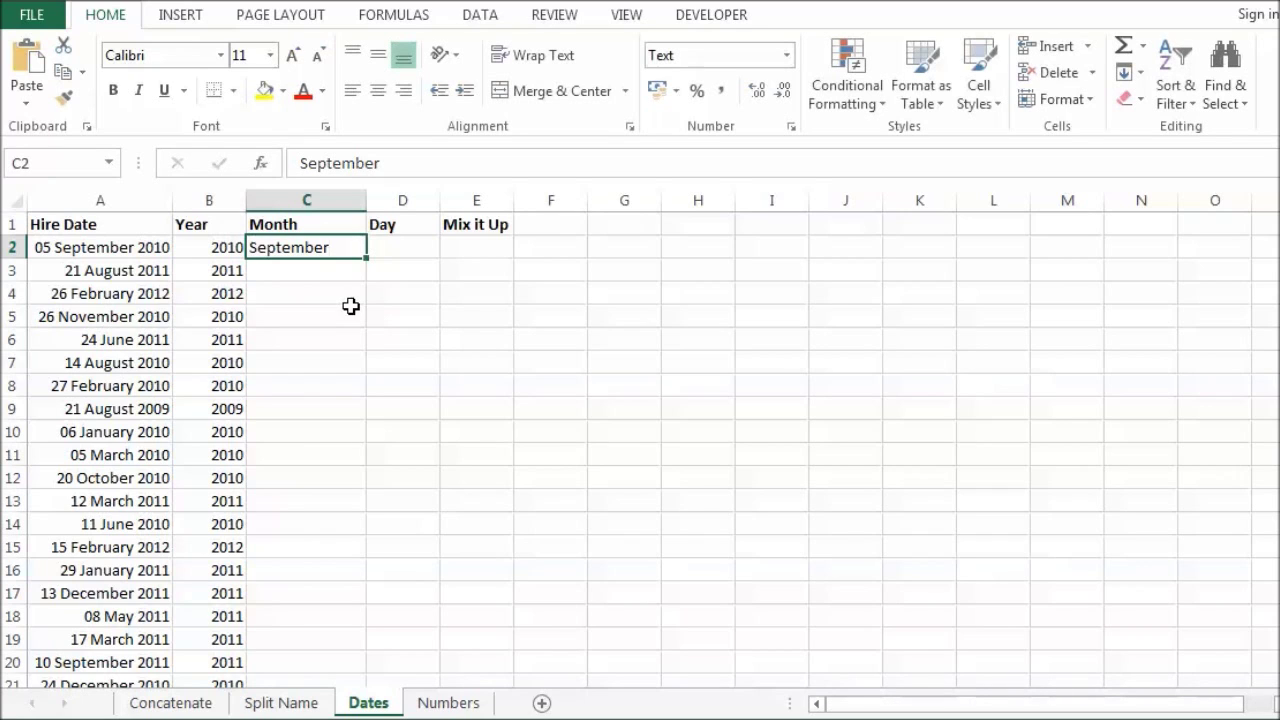
pyautogui.hotkey('ctrl', 'e')
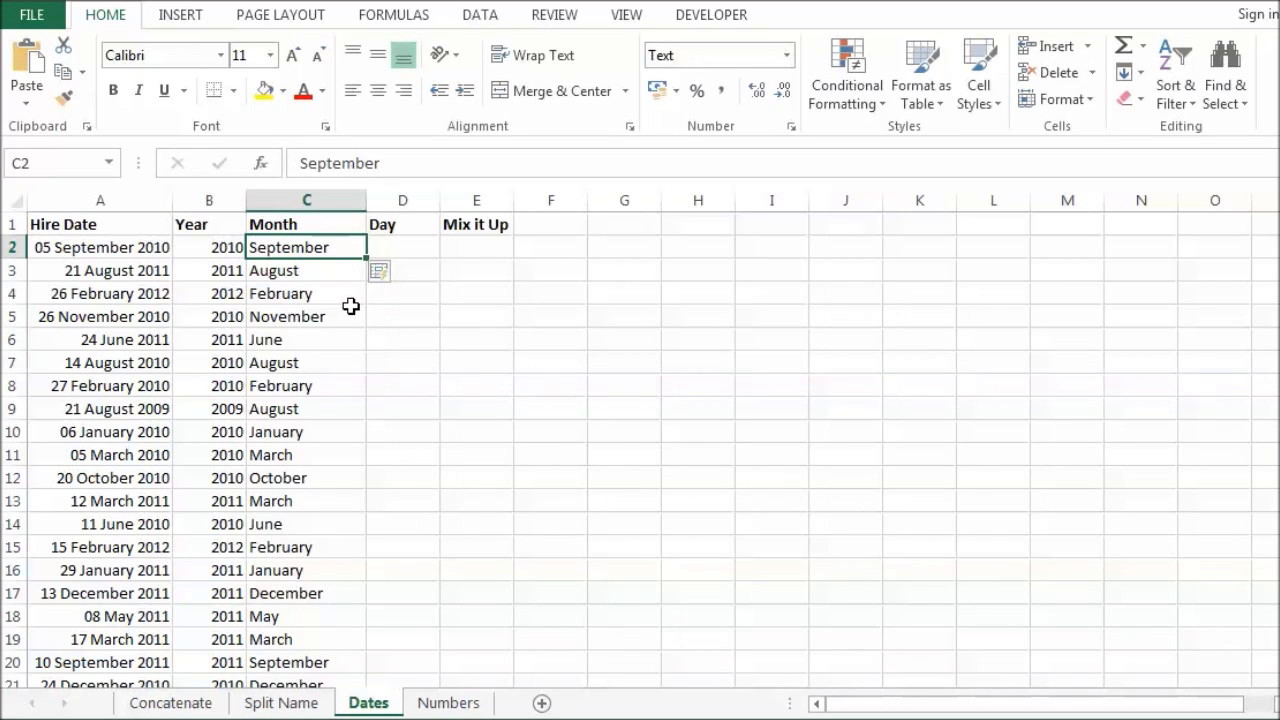
pyautogui.click(419, 247)
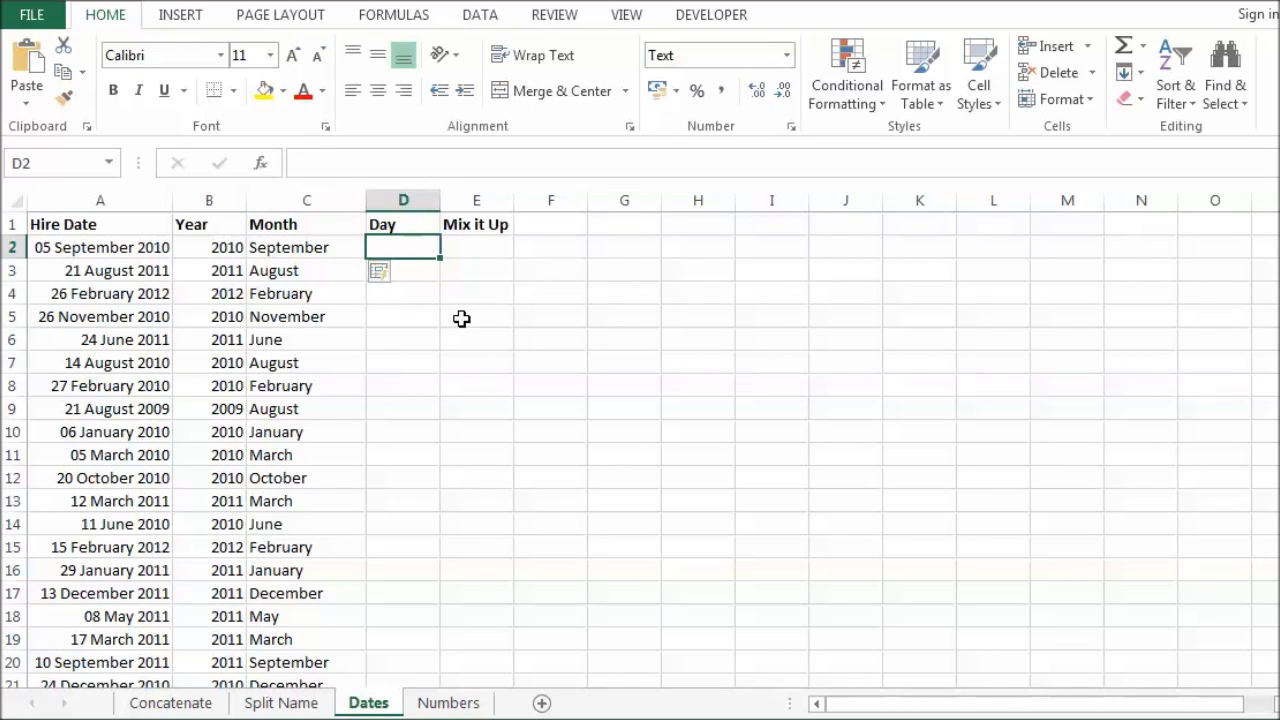
# Step: Enter 05 in D2 and set its number format to General
pyautogui.write('05')
pyautogui.click(461, 318)
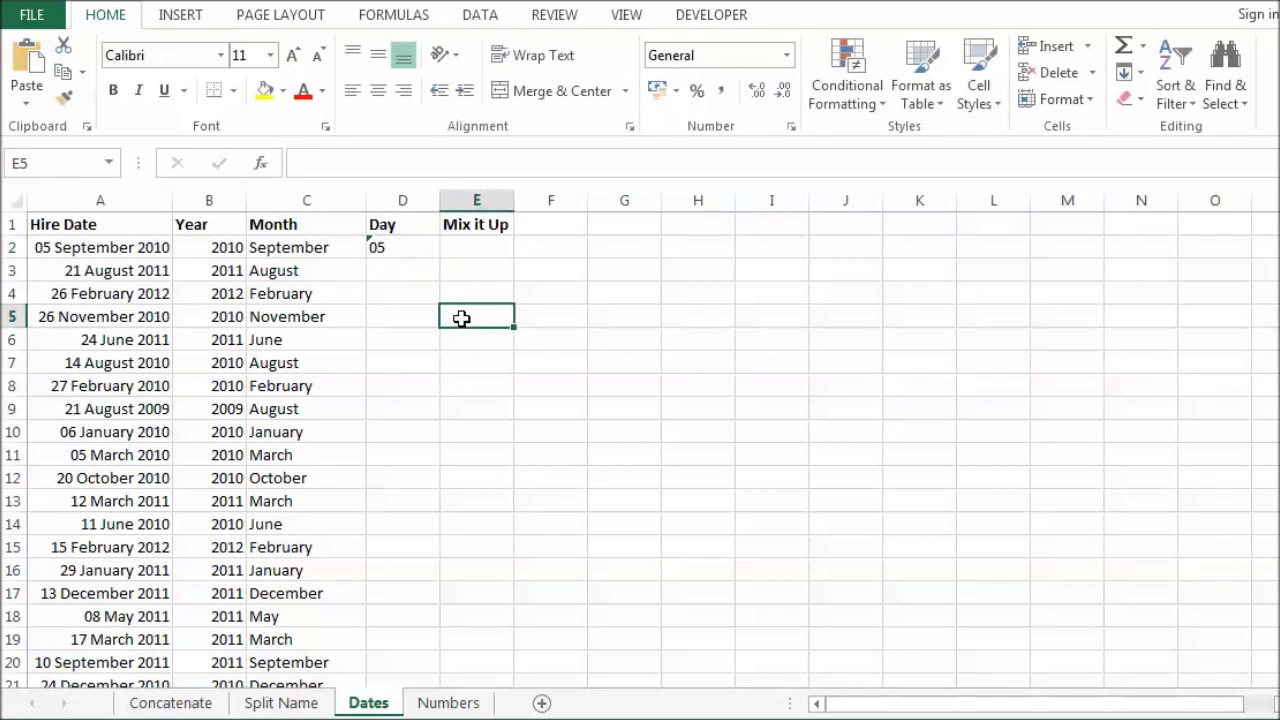
pyautogui.click(414, 250)
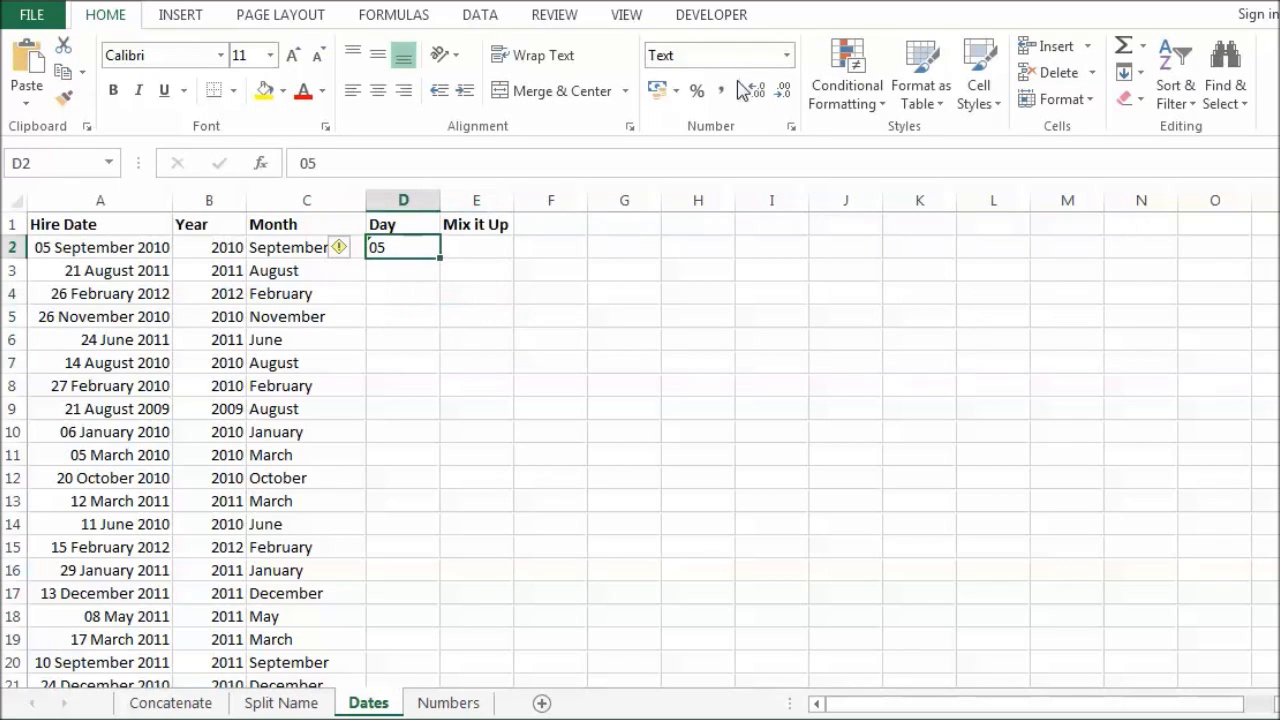
pyautogui.click(788, 60)
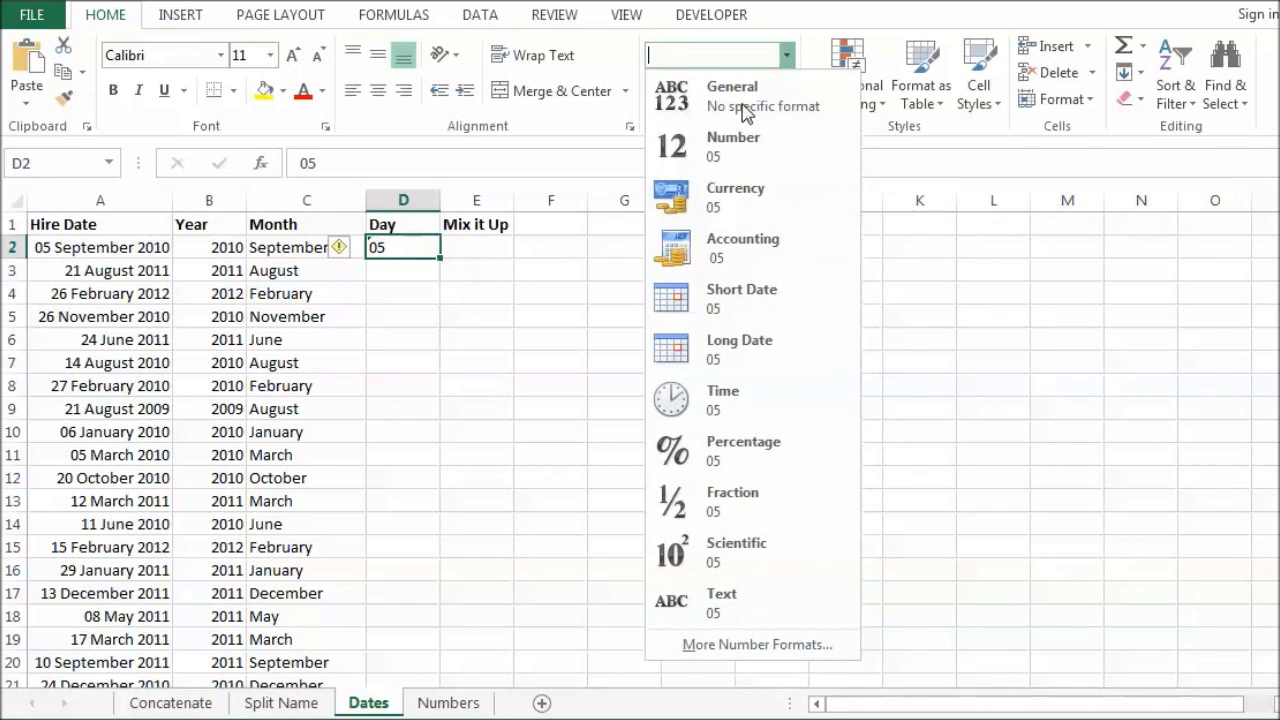
pyautogui.click(741, 112)
pyautogui.click(788, 55)
pyautogui.click(757, 112)
pyautogui.click(502, 296)
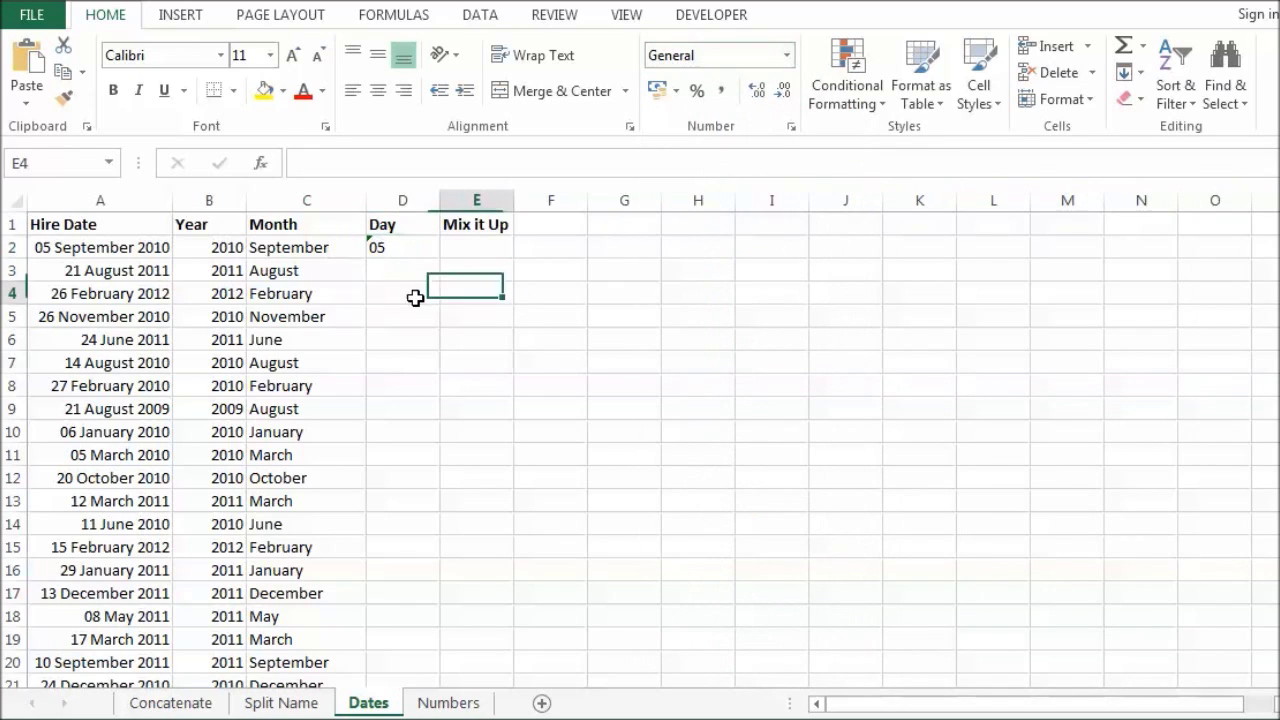
pyautogui.click(412, 249)
# Step: Re-enter 05 in D2, Flash Fill the days, then undo the incorrect single-digit fill
pyautogui.press('Delete')
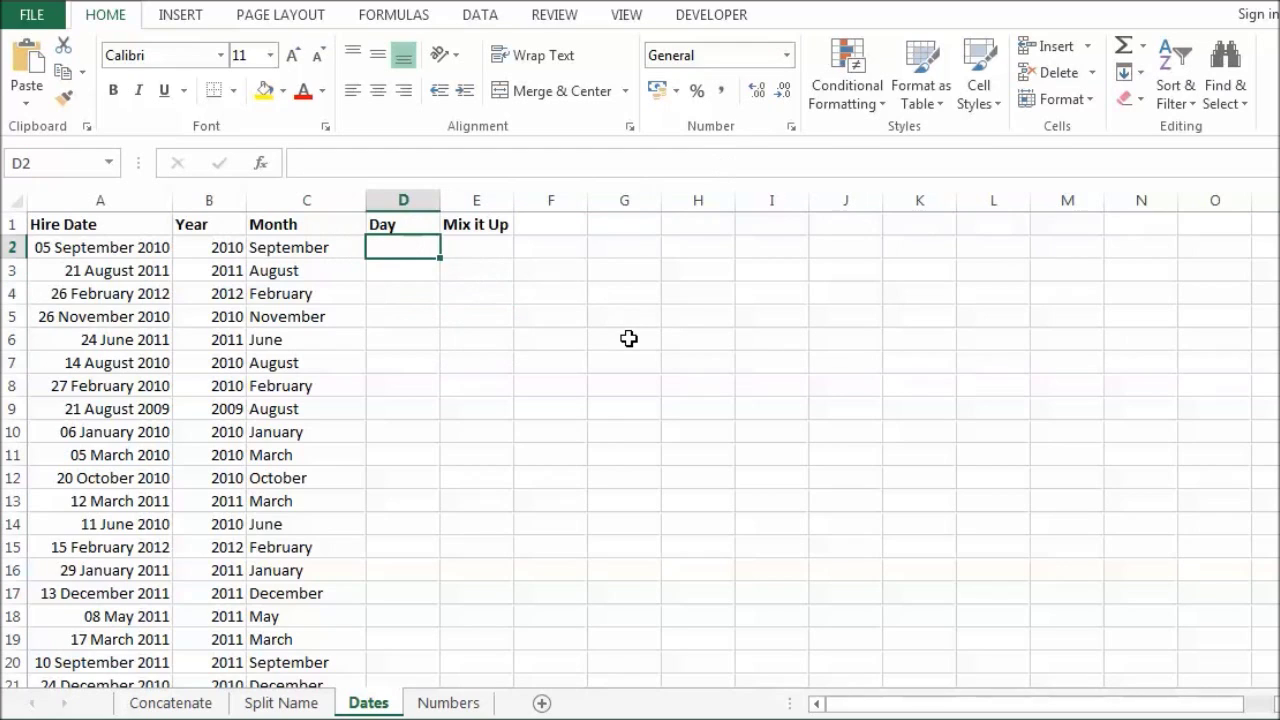
pyautogui.write('05')
pyautogui.press('Return')
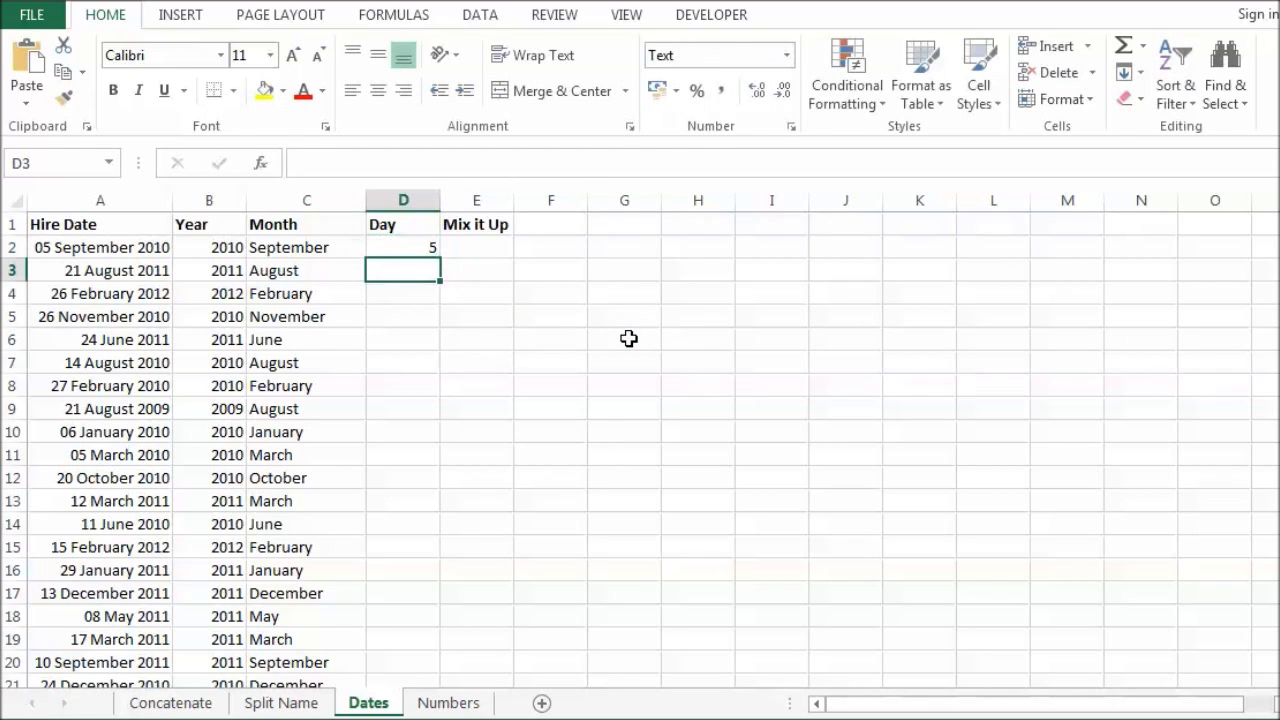
pyautogui.click(405, 248)
pyautogui.hotkey('ctrl', 'e')
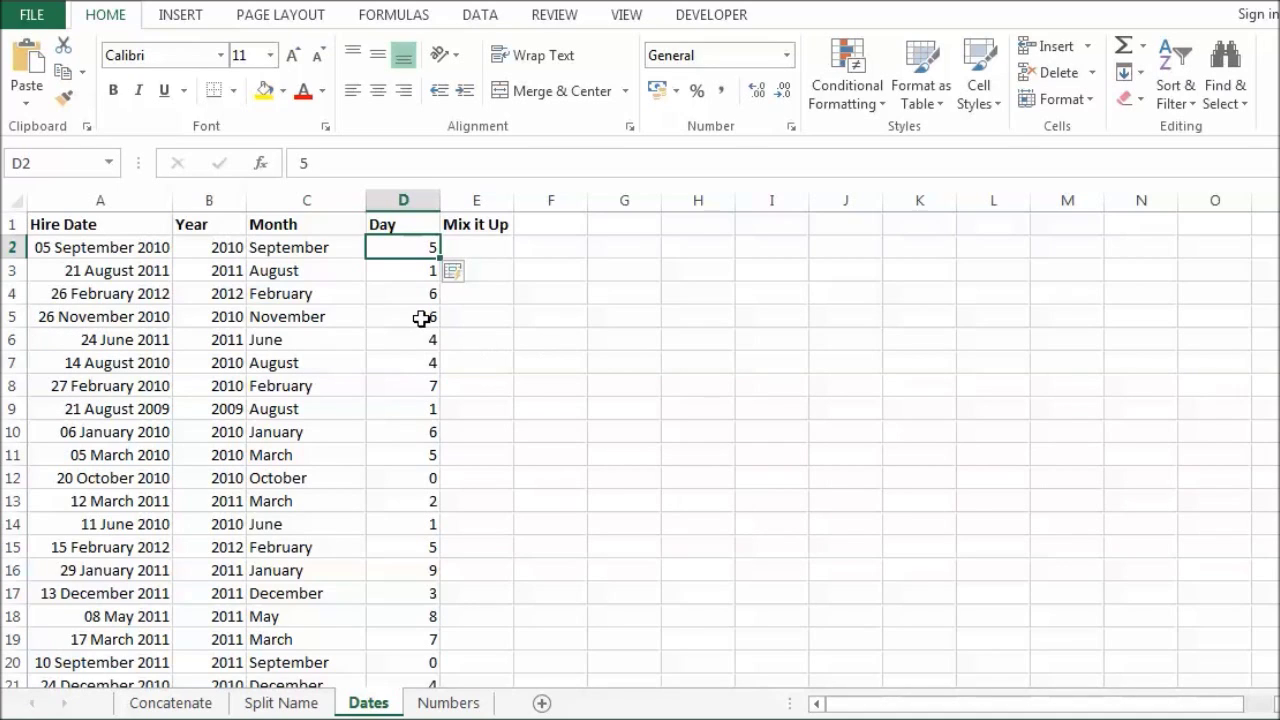
pyautogui.hotkey('ctrl', 'z')
pyautogui.hotkey('ctrl', 'z')
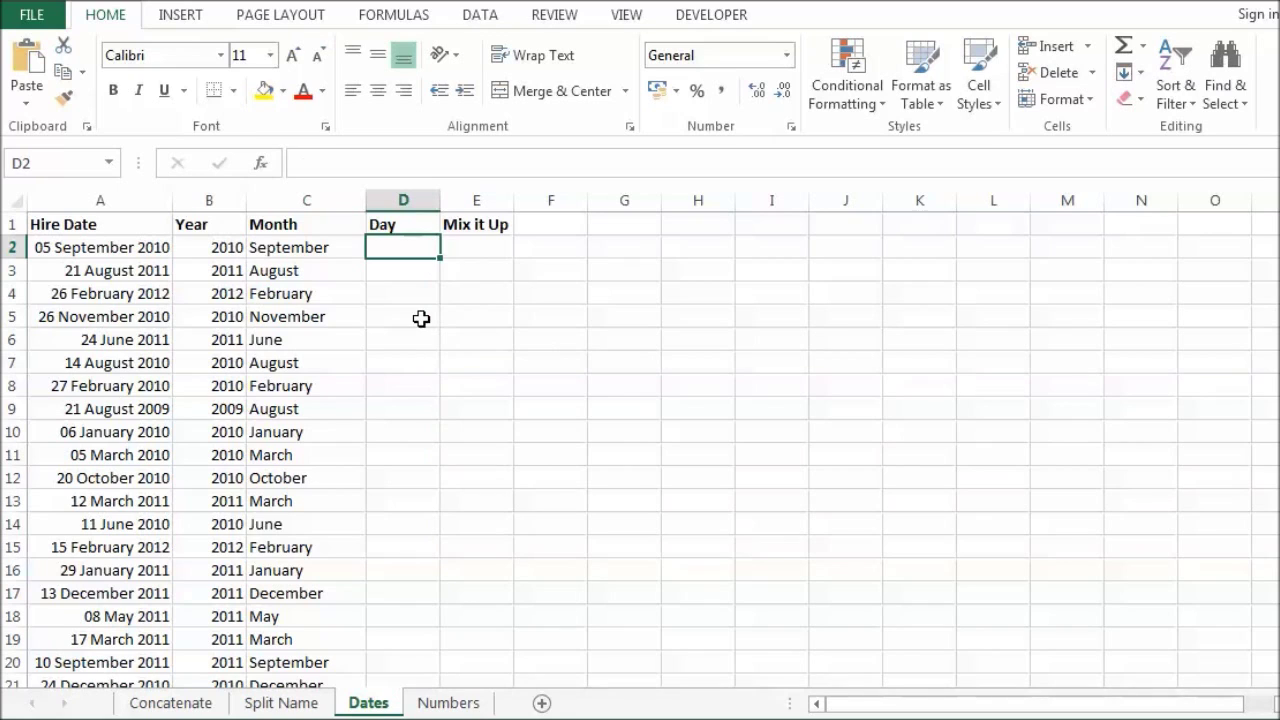
# Step: Format the Day cell as Text, enter 05, and Flash Fill two-digit days down the column
pyautogui.click(788, 55)
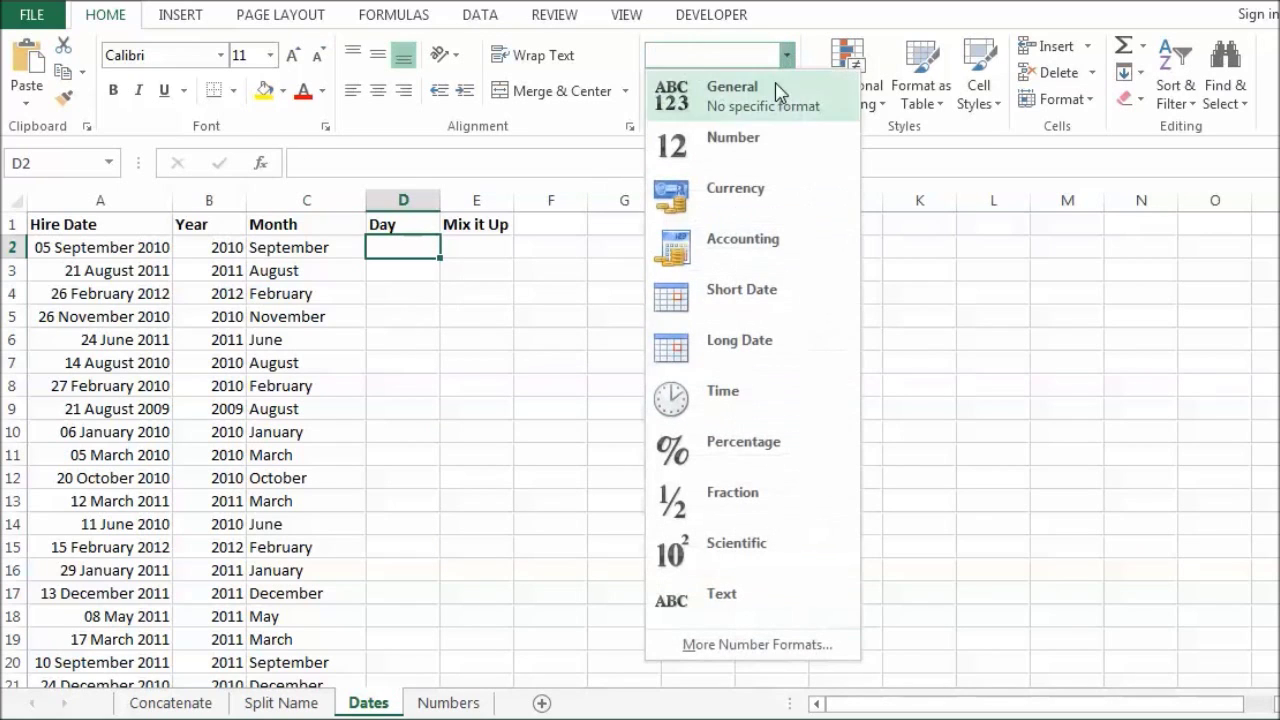
pyautogui.click(722, 594)
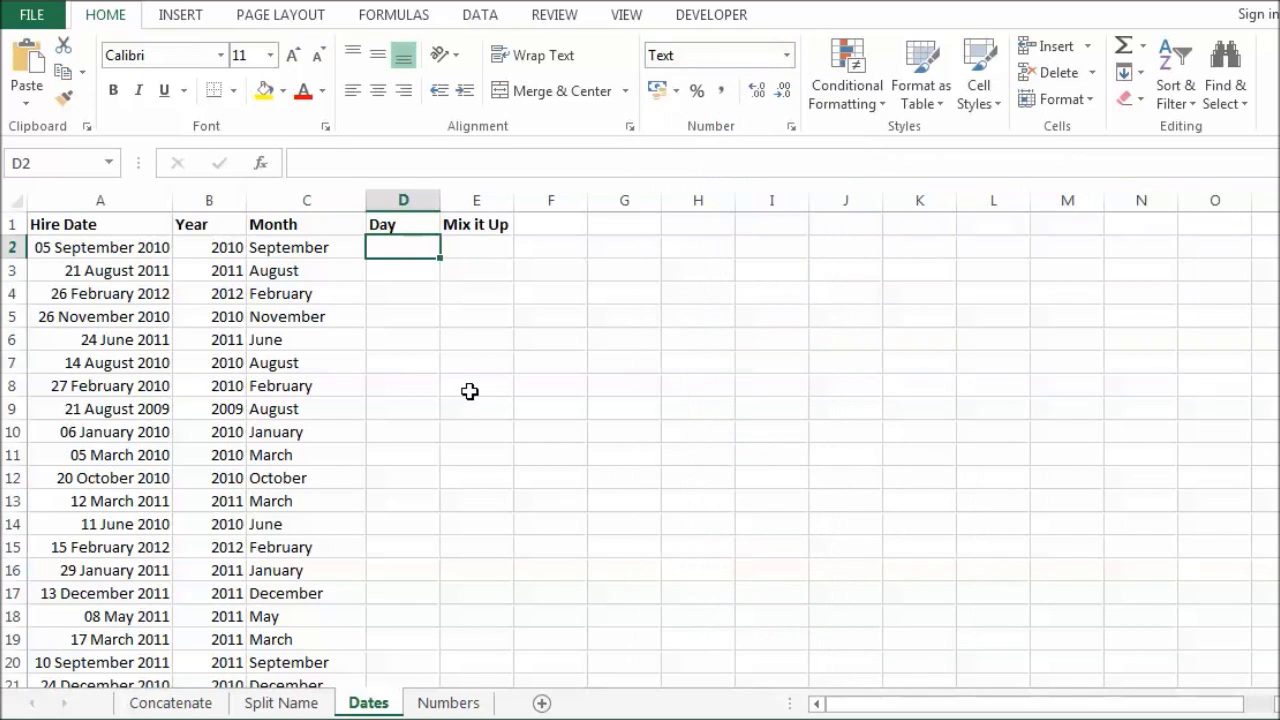
pyautogui.write('05')
pyautogui.press('Return')
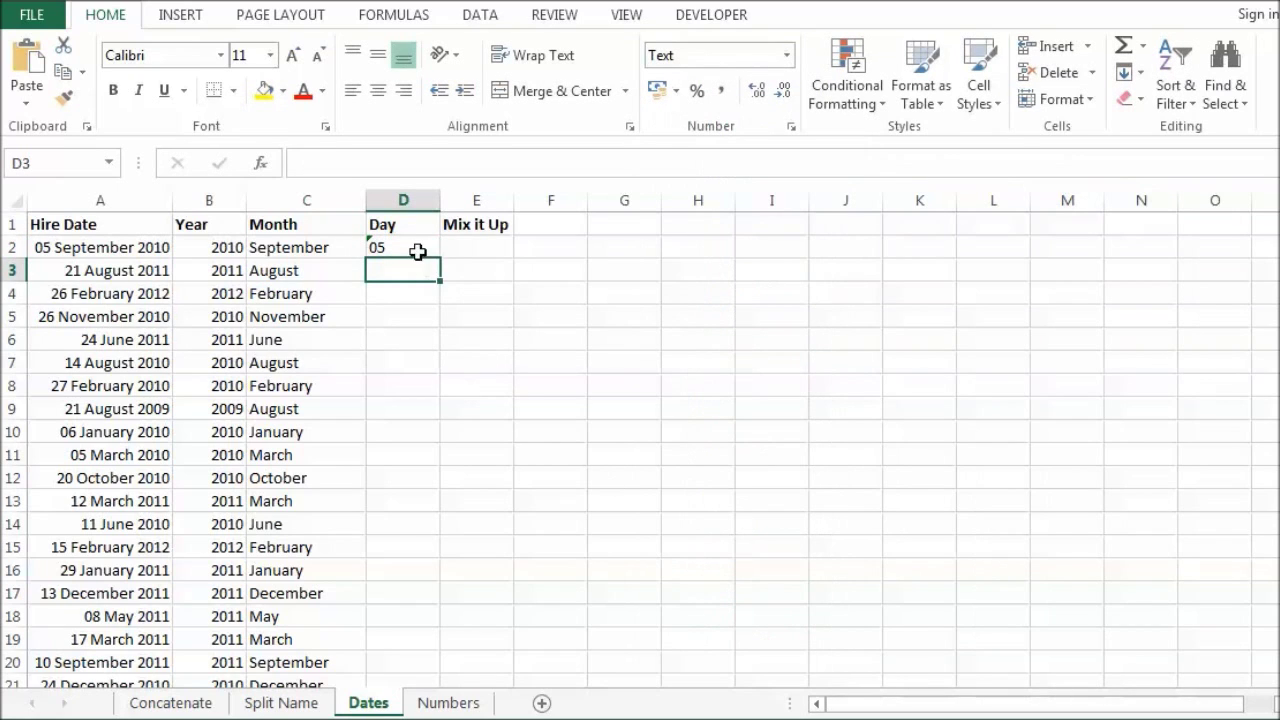
pyautogui.click(418, 251)
pyautogui.hotkey('ctrl', 'e')
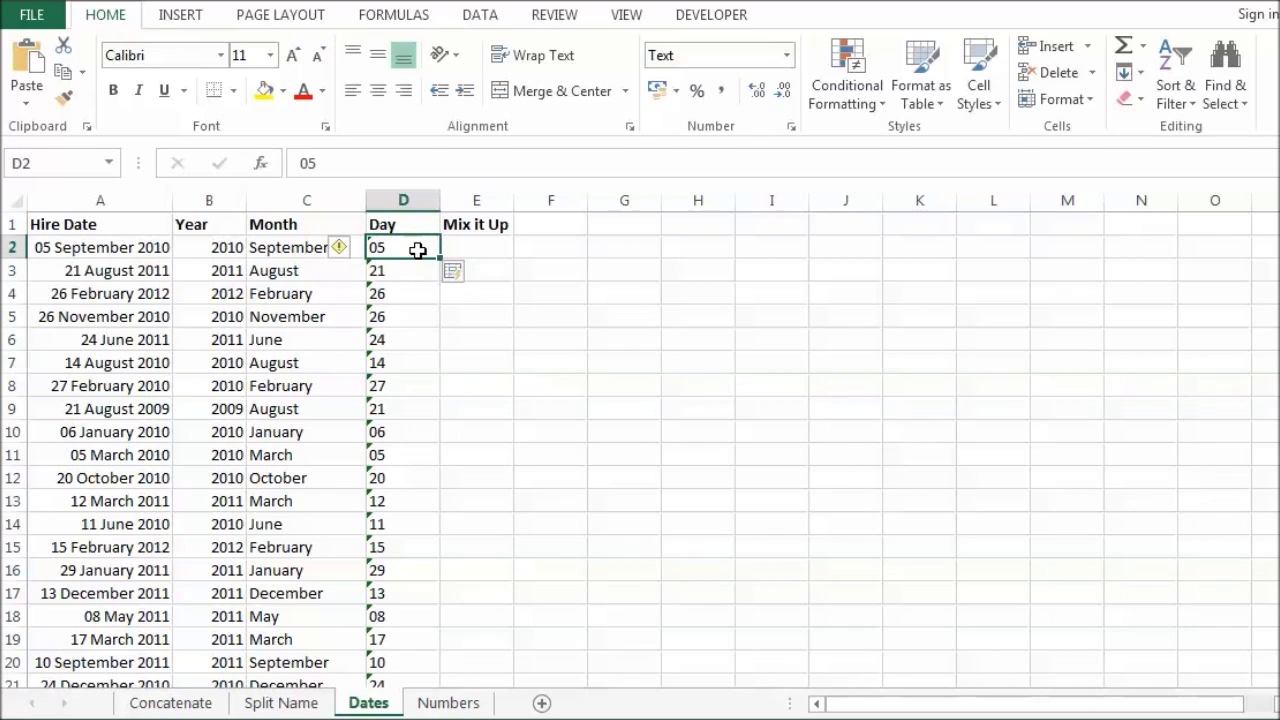
pyautogui.click(474, 248)
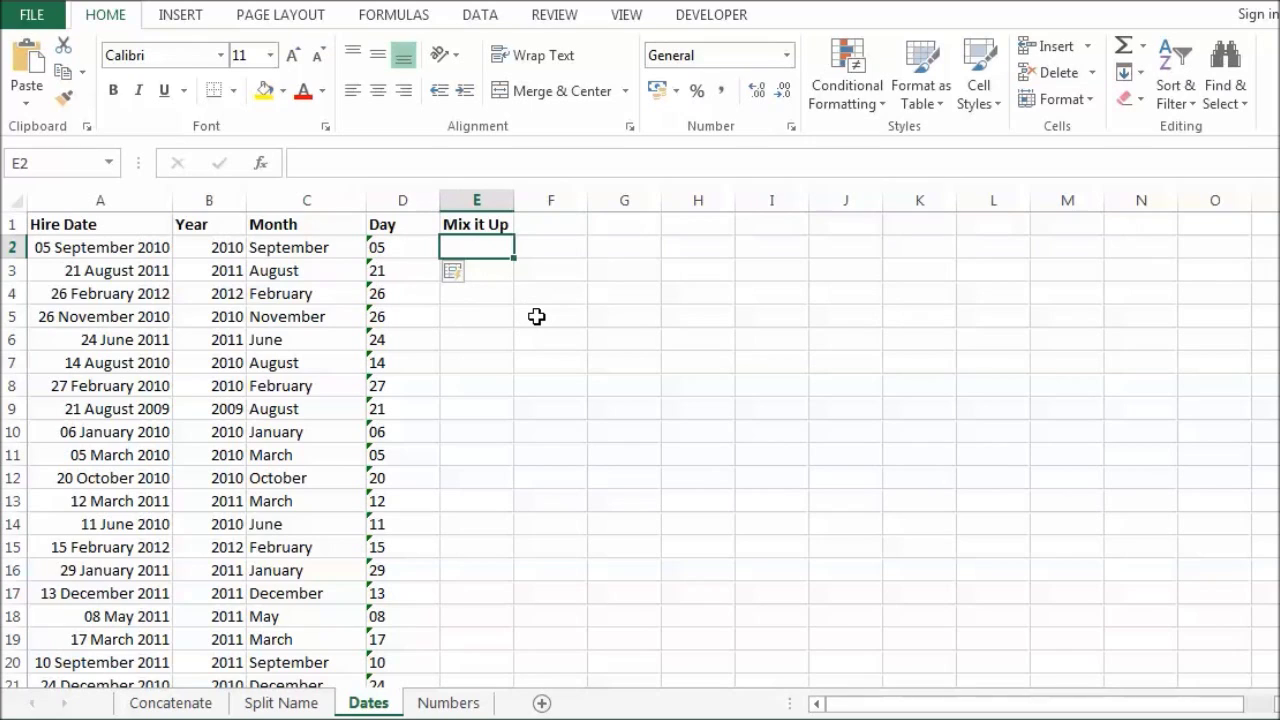
# Step: Enter '2010, September - 05' in the first Mix it Up cell and Flash Fill the column
pyautogui.write('201')
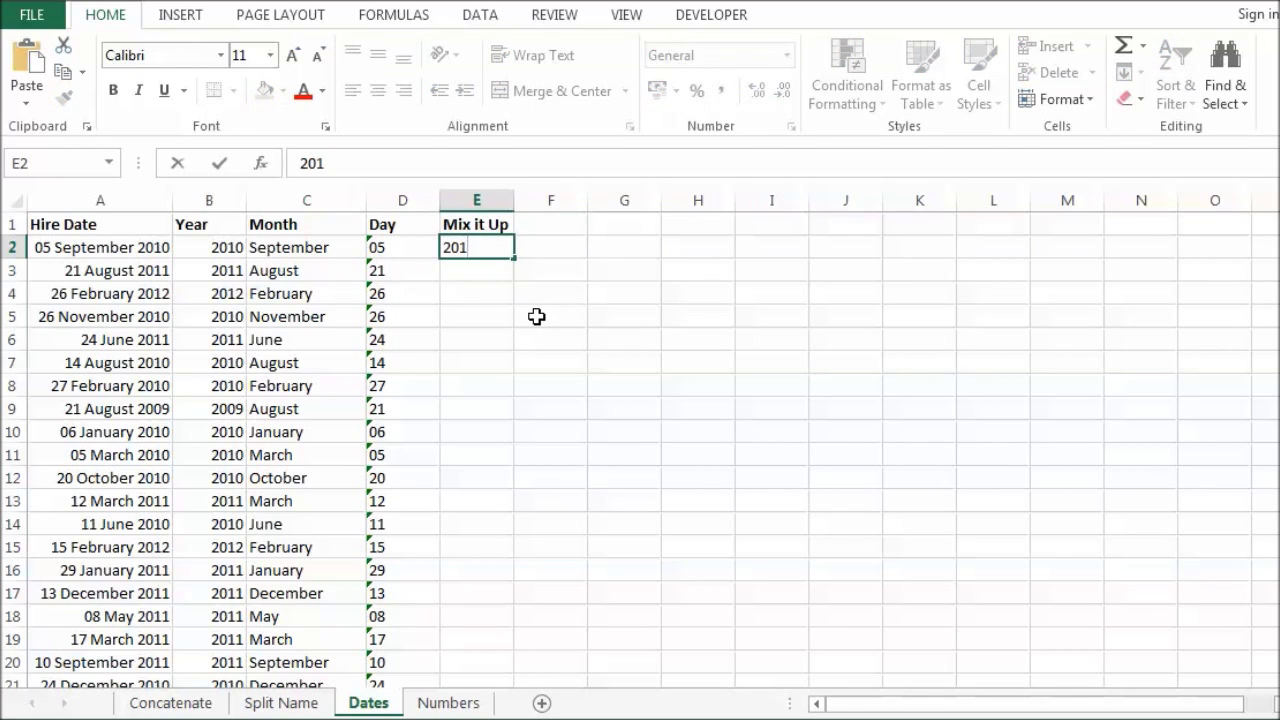
pyautogui.write('0, Sepe')
pyautogui.press('BackSpace')
pyautogui.write('tember')
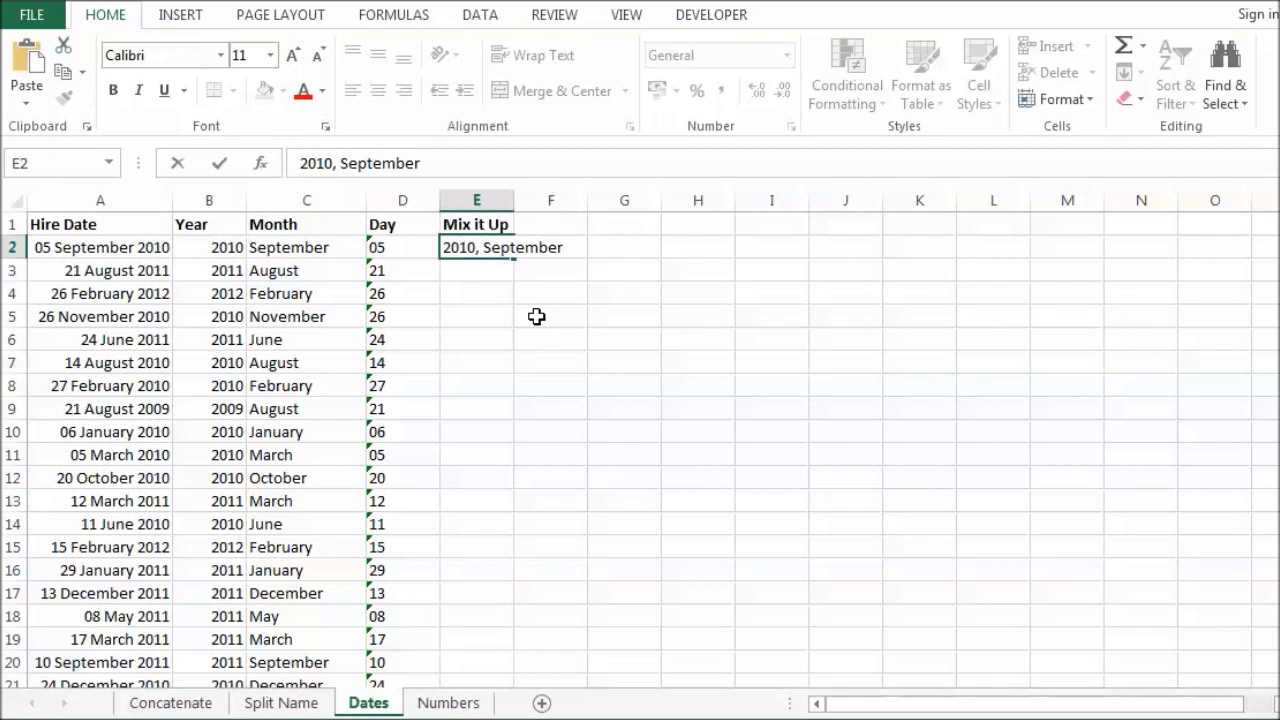
pyautogui.write(' - 05')
pyautogui.press('Return')
pyautogui.click(484, 246)
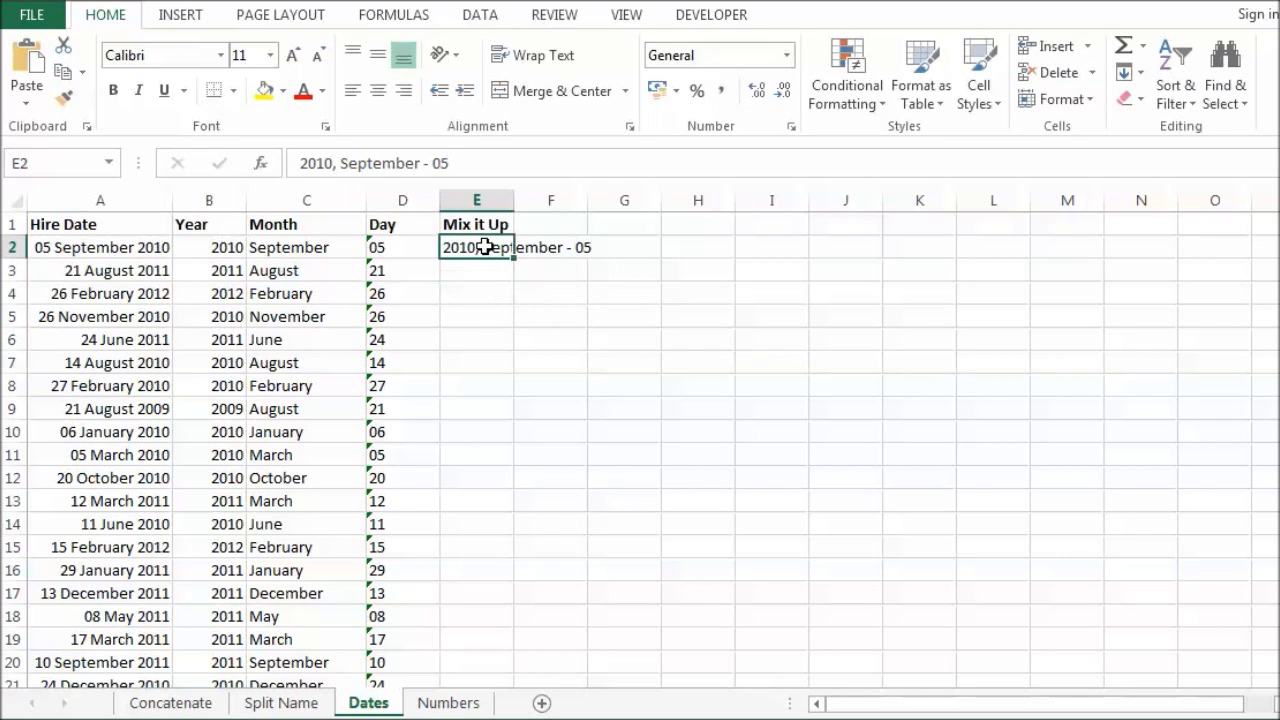
pyautogui.hotkey('ctrl', 'e')
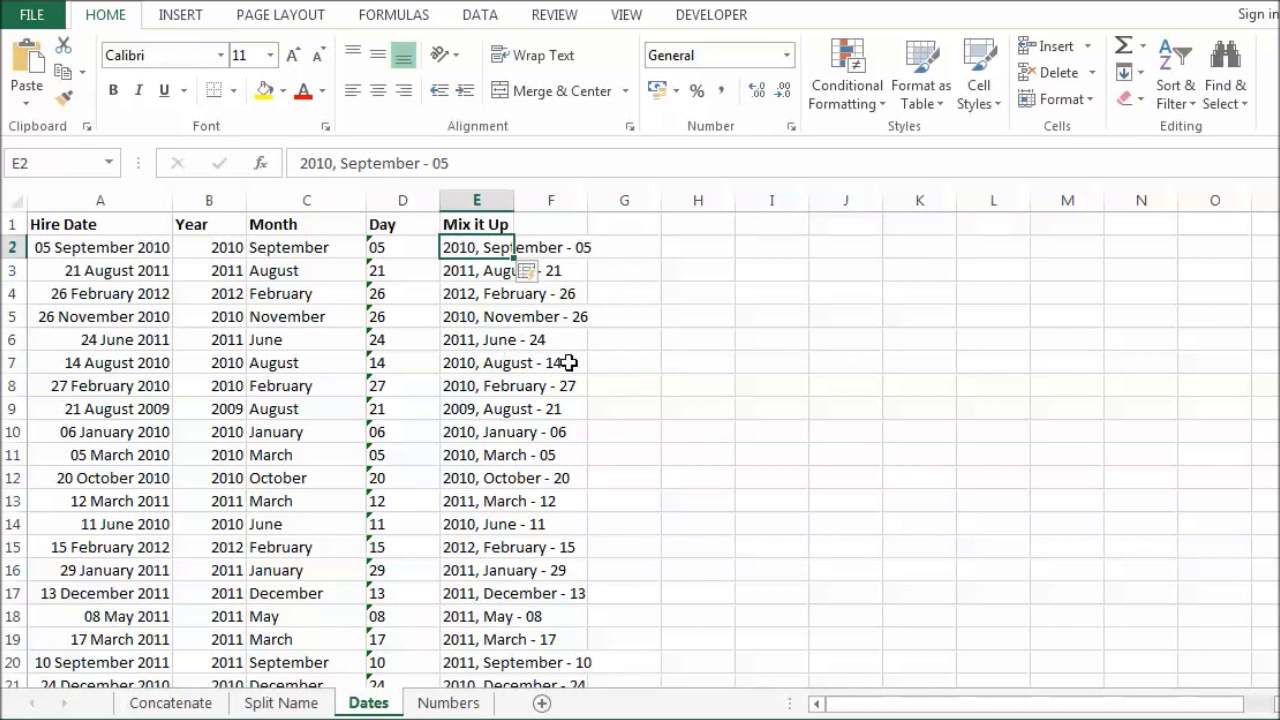
pyautogui.scroll(-2, 614, 406)
pyautogui.scroll(2, 614, 406)
pyautogui.scroll(-2, 710, 399)
pyautogui.scroll(2, 709, 400)
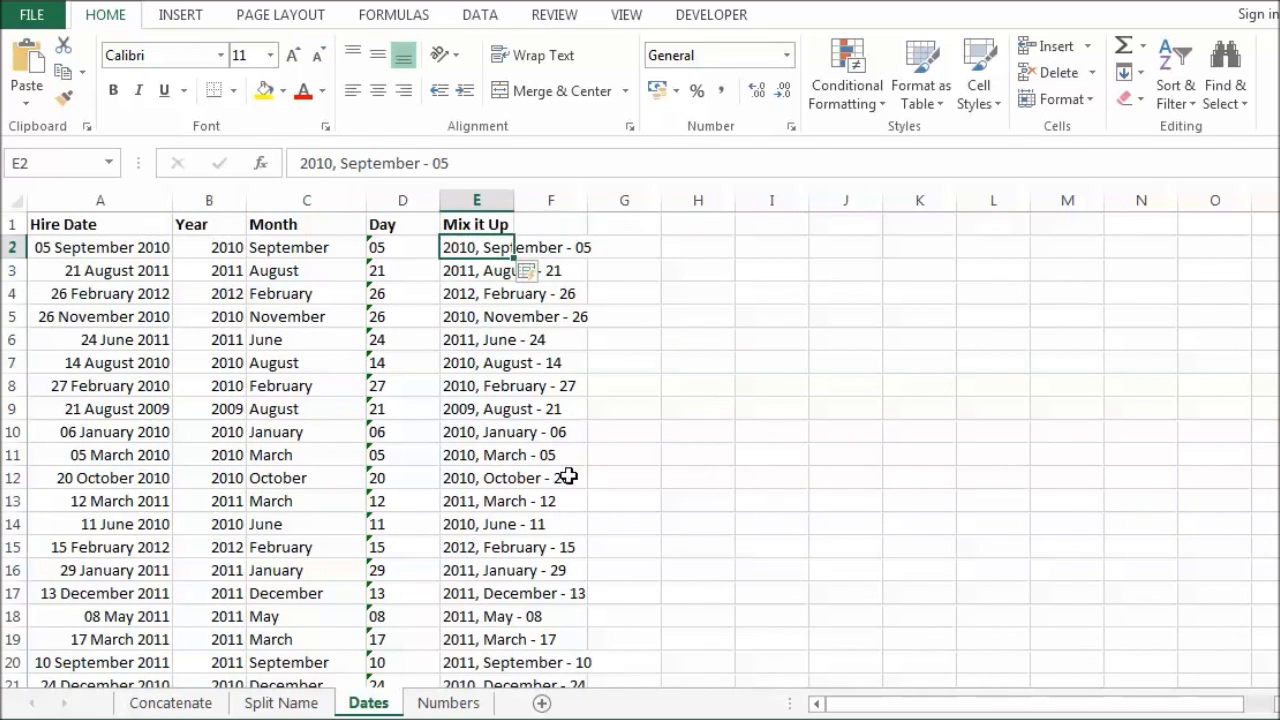
pyautogui.click(448, 703)
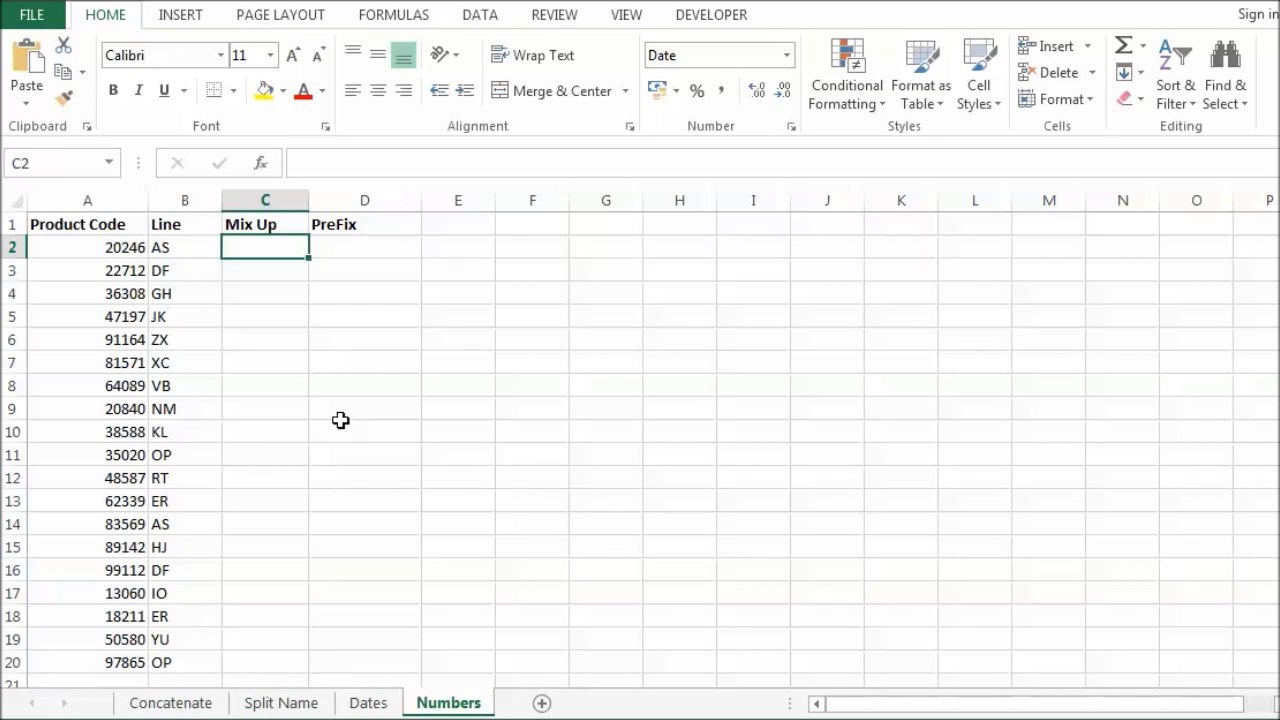
# Step: Try a Flash Fill of combined codes like 20246AS in Mix Up, then undo it
pyautogui.write('20246AS')
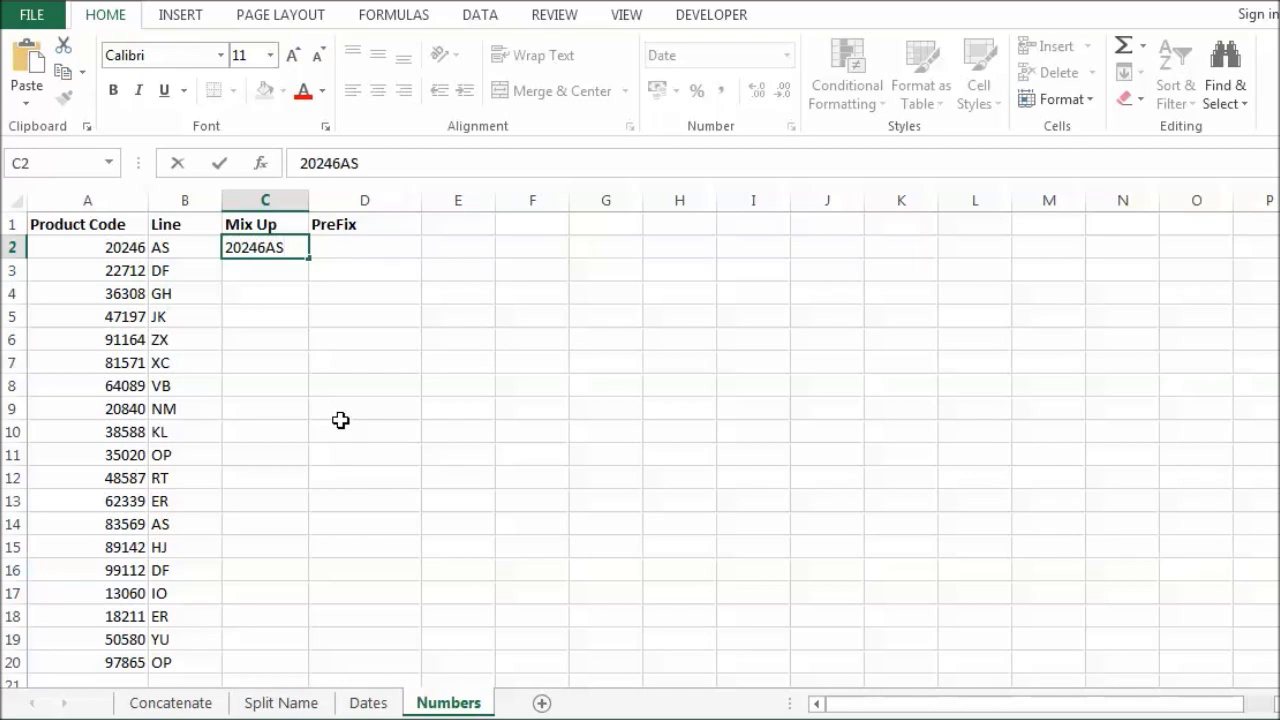
pyautogui.click(260, 353)
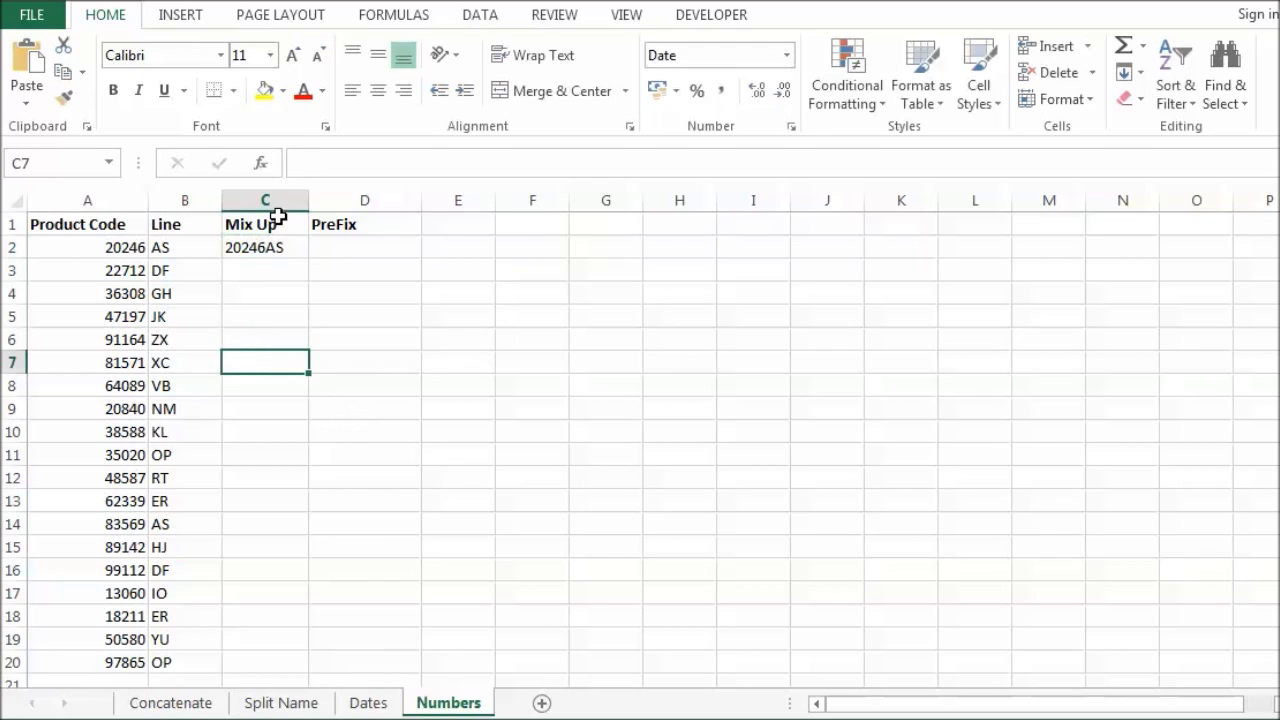
pyautogui.click(280, 249)
pyautogui.hotkey('ctrl', 'e')
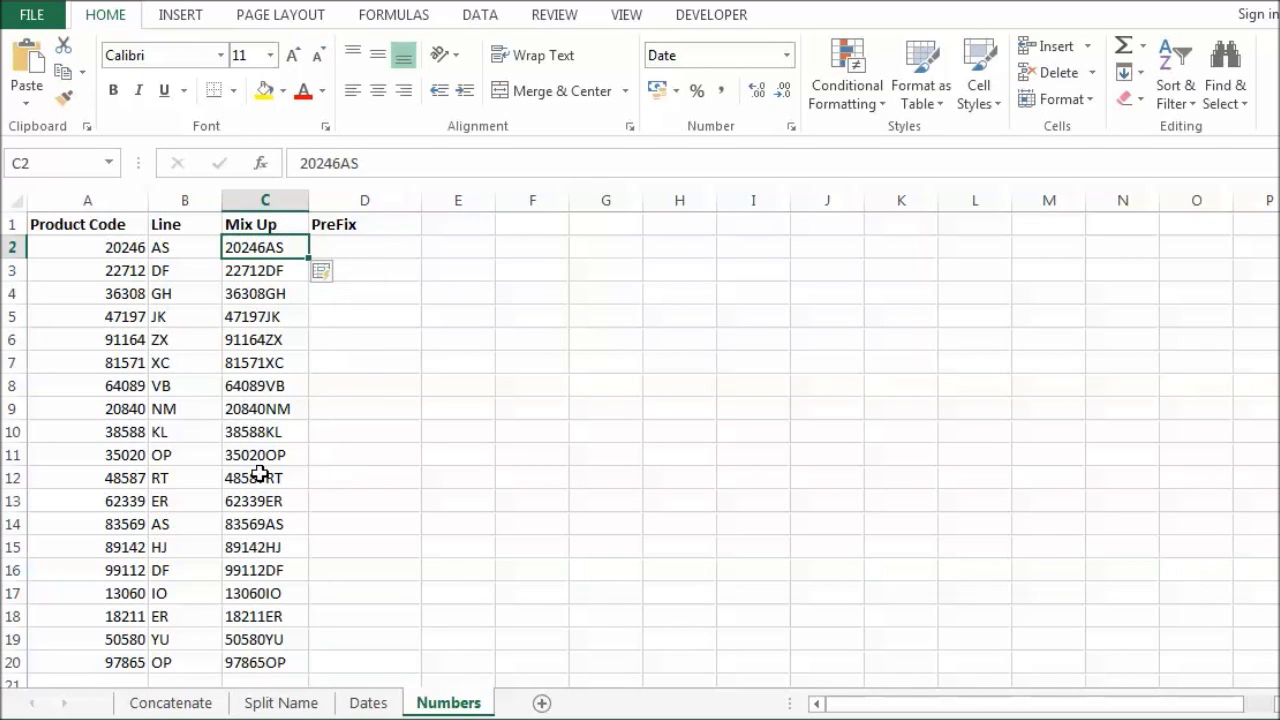
pyautogui.hotkey('ctrl', 'z')
pyautogui.hotkey('ctrl', 'z')
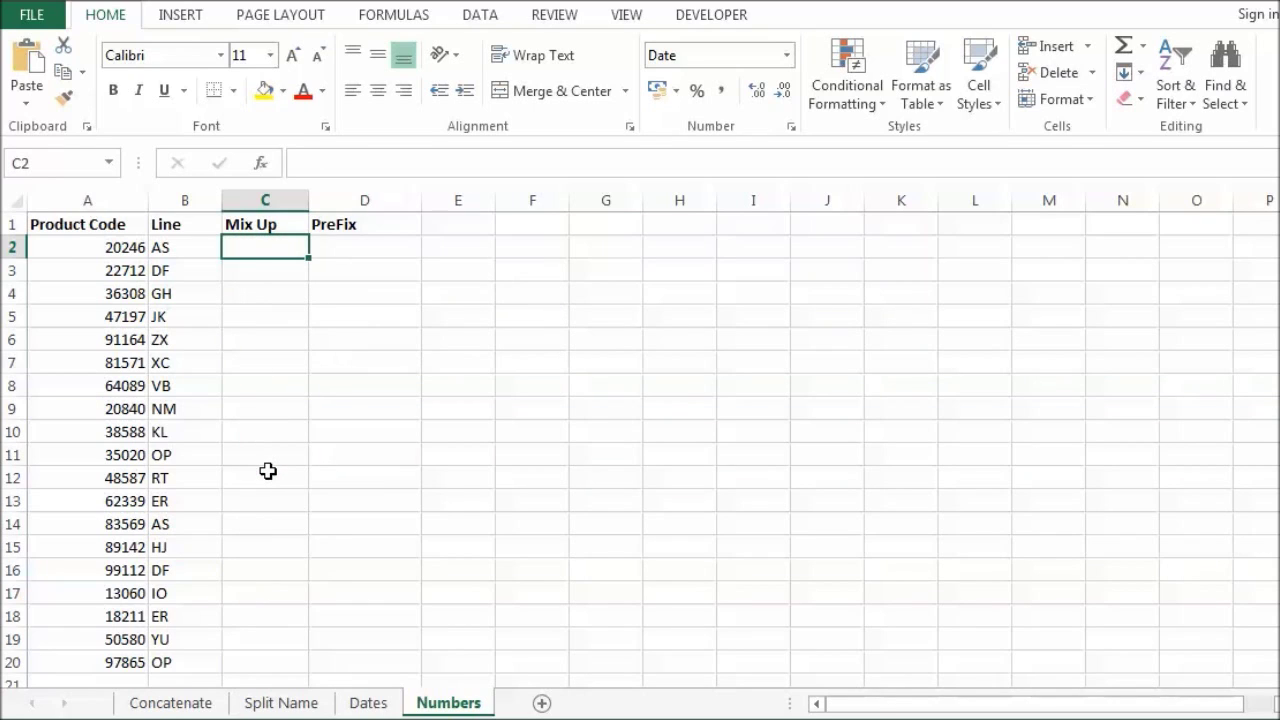
# Step: Enter 20246-AS in C2 and Flash Fill hyphenated codes down to 97865-OP
pyautogui.write('20246-AS')
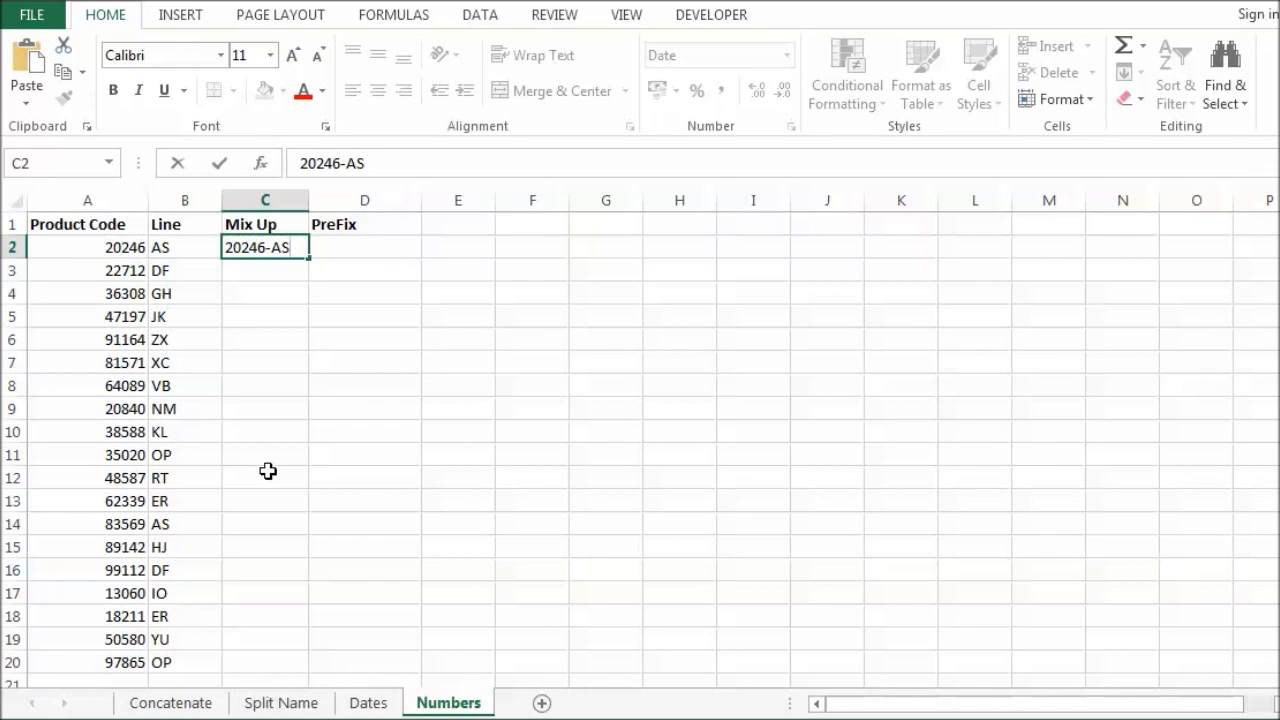
pyautogui.hotkey('ctrl', 'e')
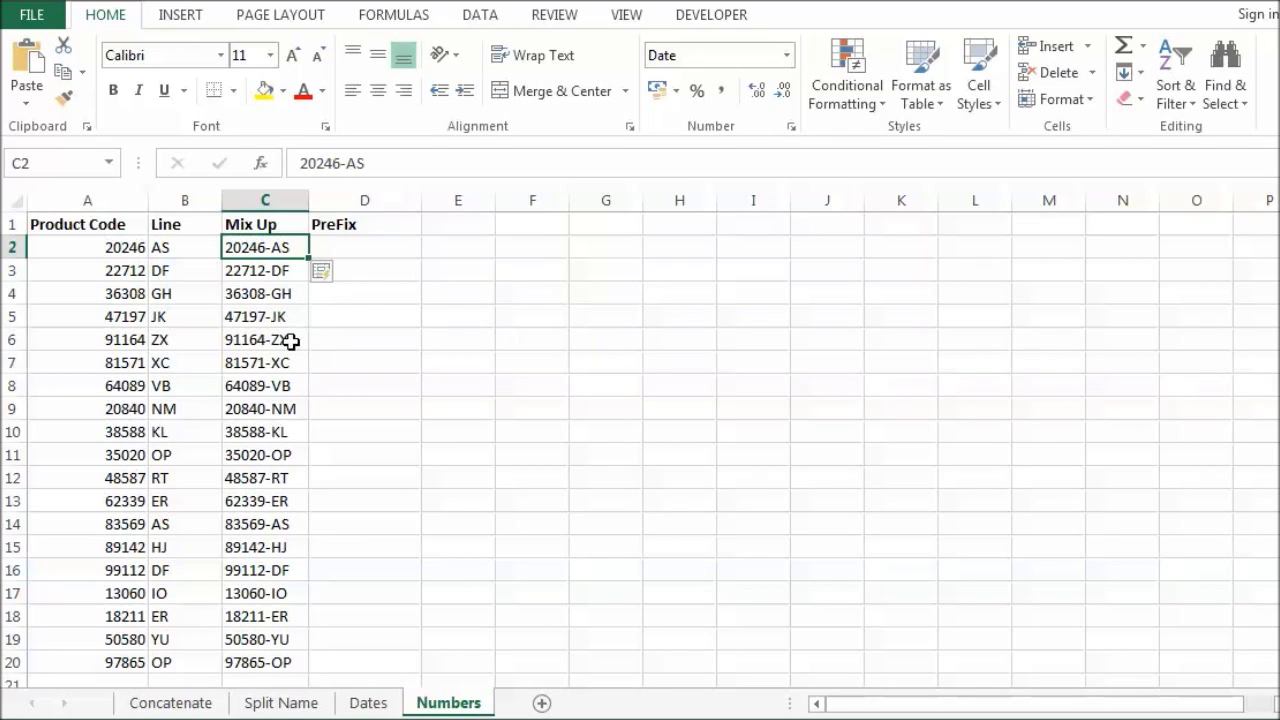
pyautogui.click(340, 249)
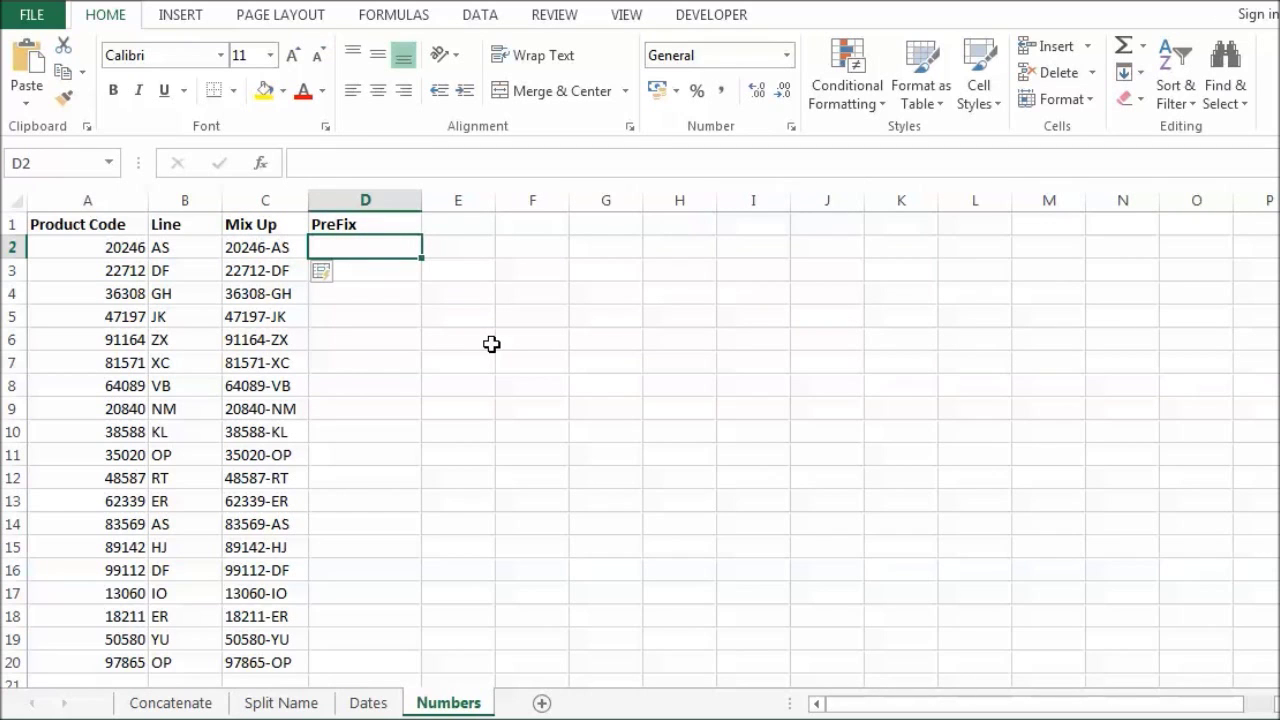
# Step: Clear the Mix Up values, then Flash Fill PreFix with MGM codes starting MGM20246-AS
pyautogui.moveTo(295, 247); pyautogui.dragTo(257, 591)
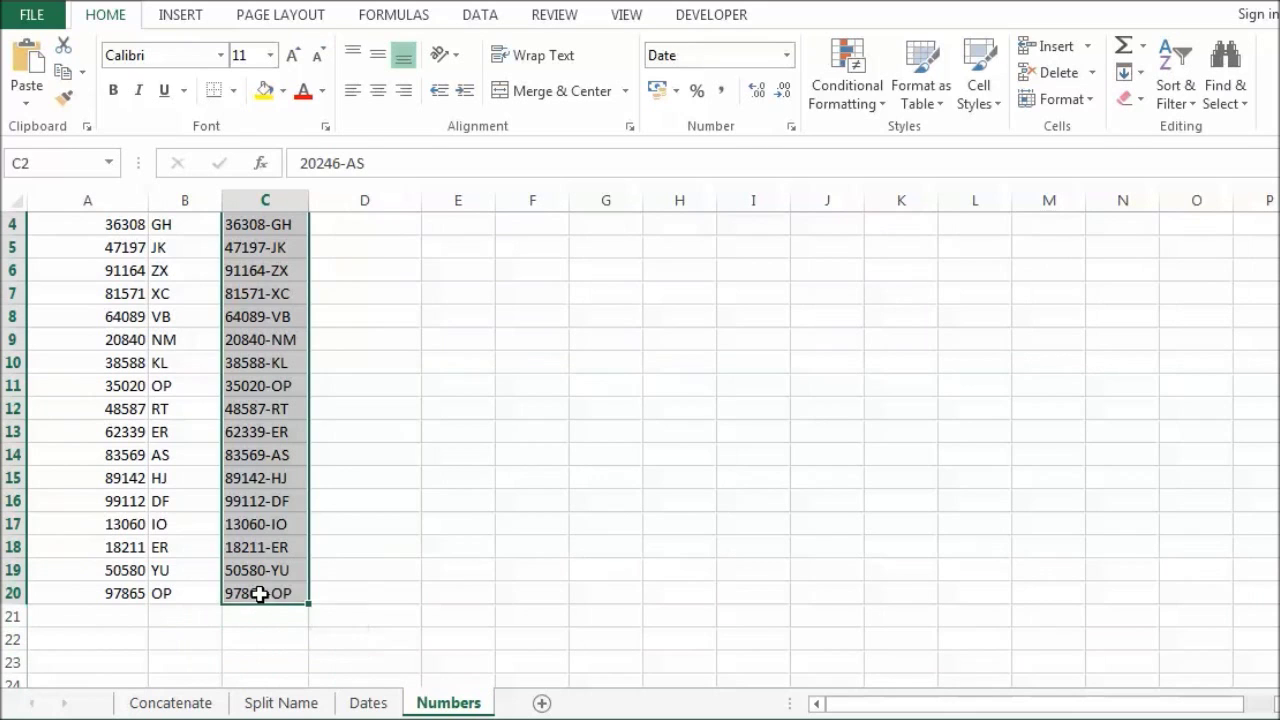
pyautogui.press('Delete')
pyautogui.click(372, 243)
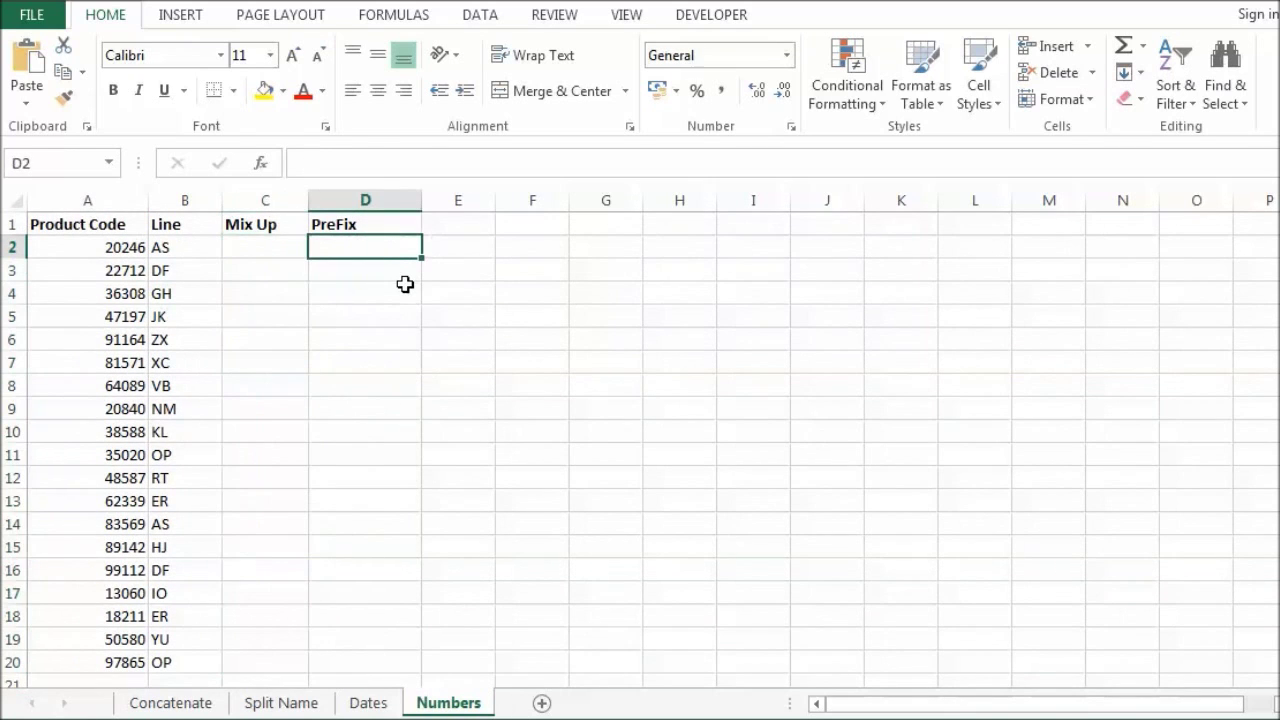
pyautogui.write('MG')
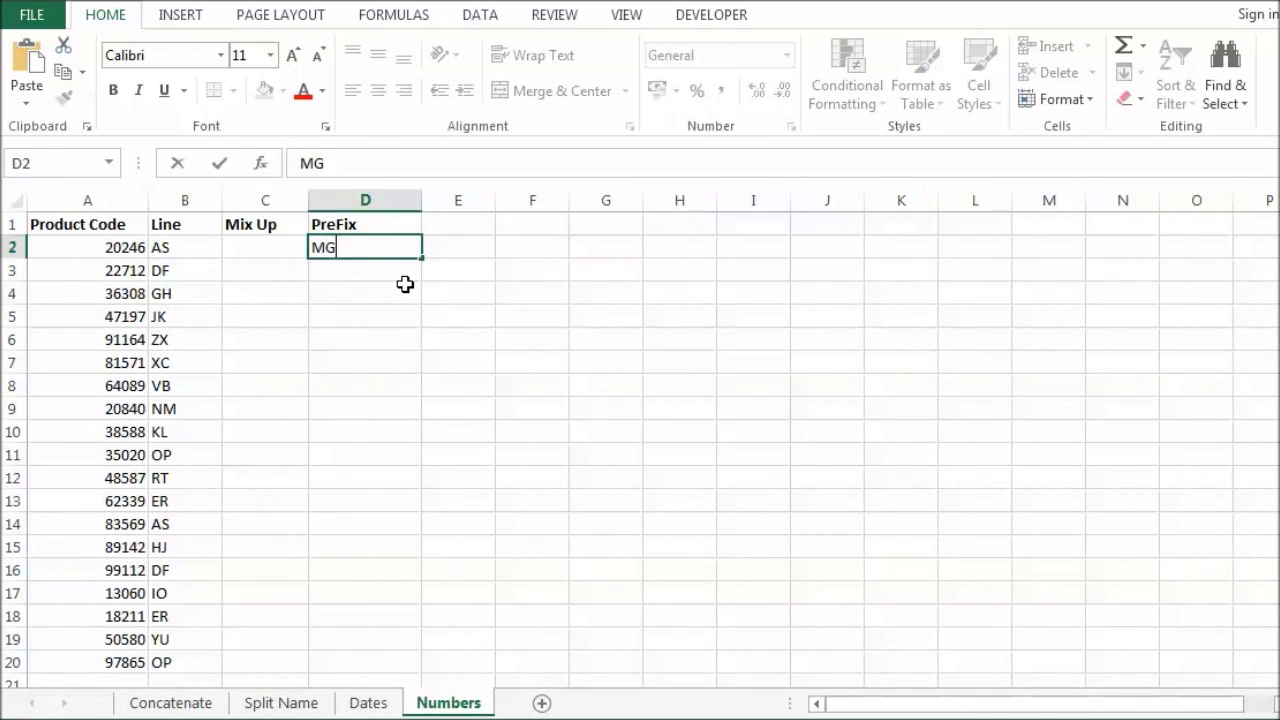
pyautogui.write('M20246')
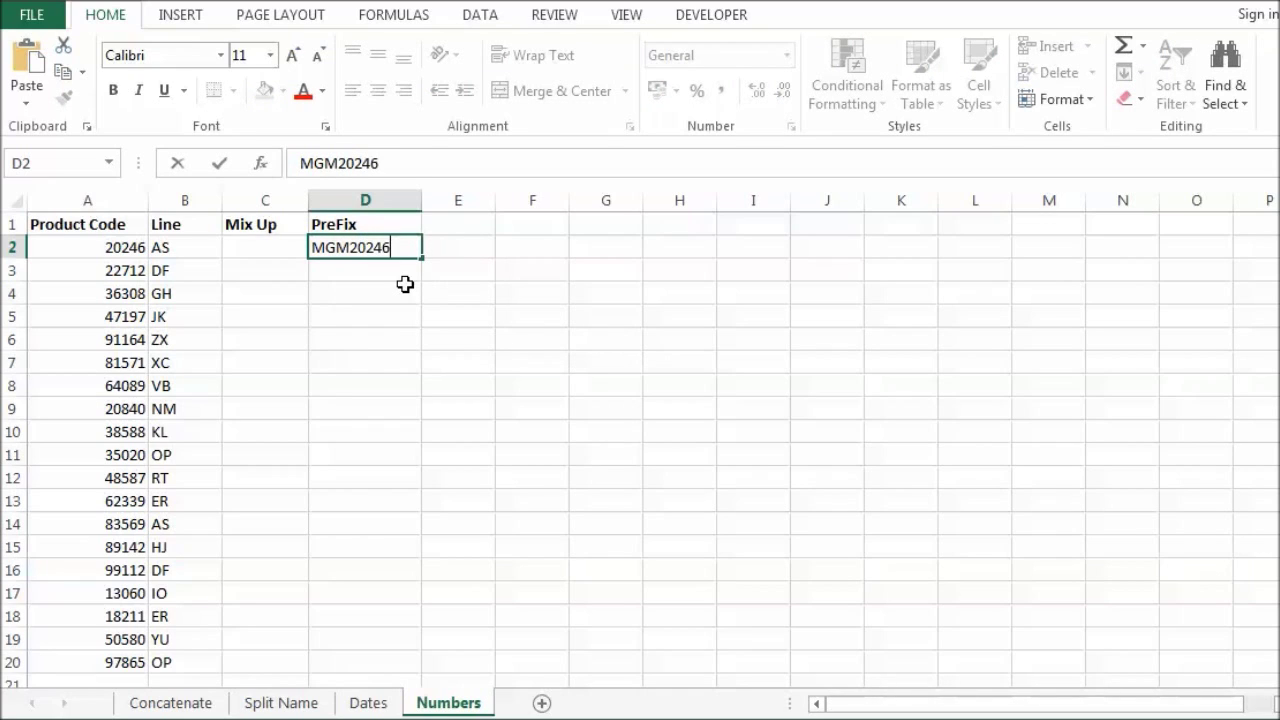
pyautogui.write('-AS')
pyautogui.press('Return')
pyautogui.click(374, 248)
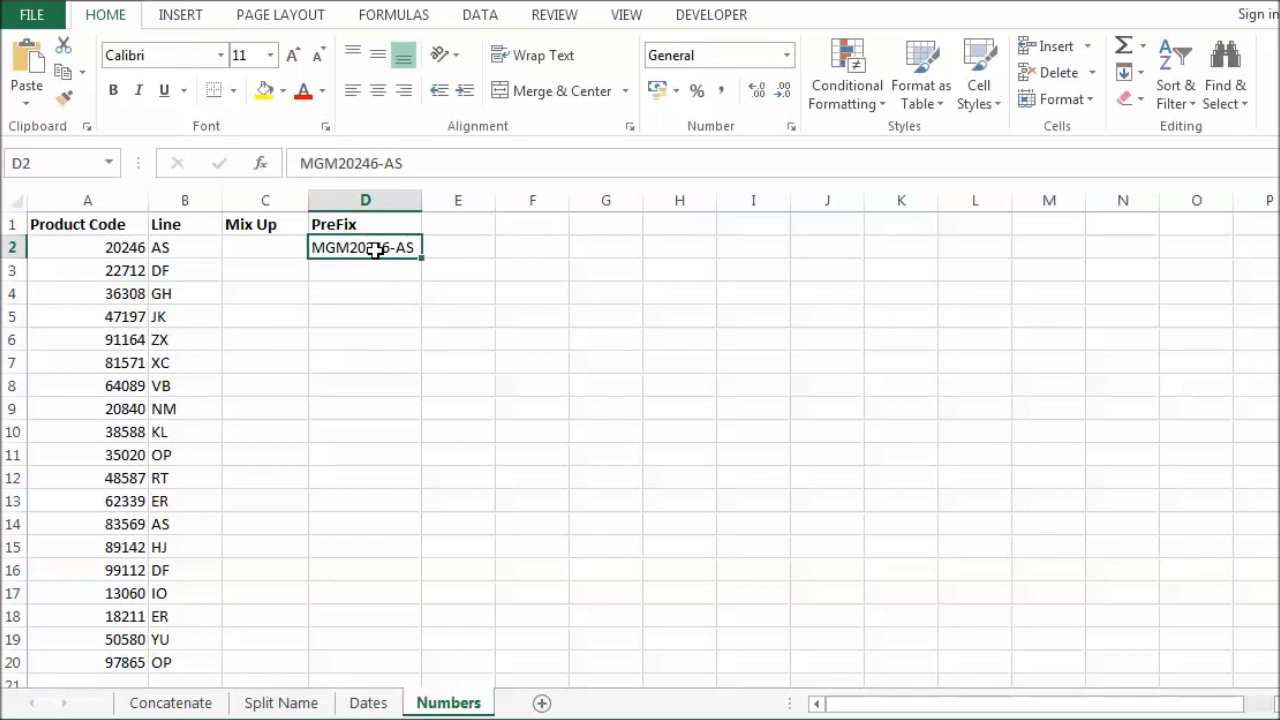
pyautogui.hotkey('ctrl', 'e')
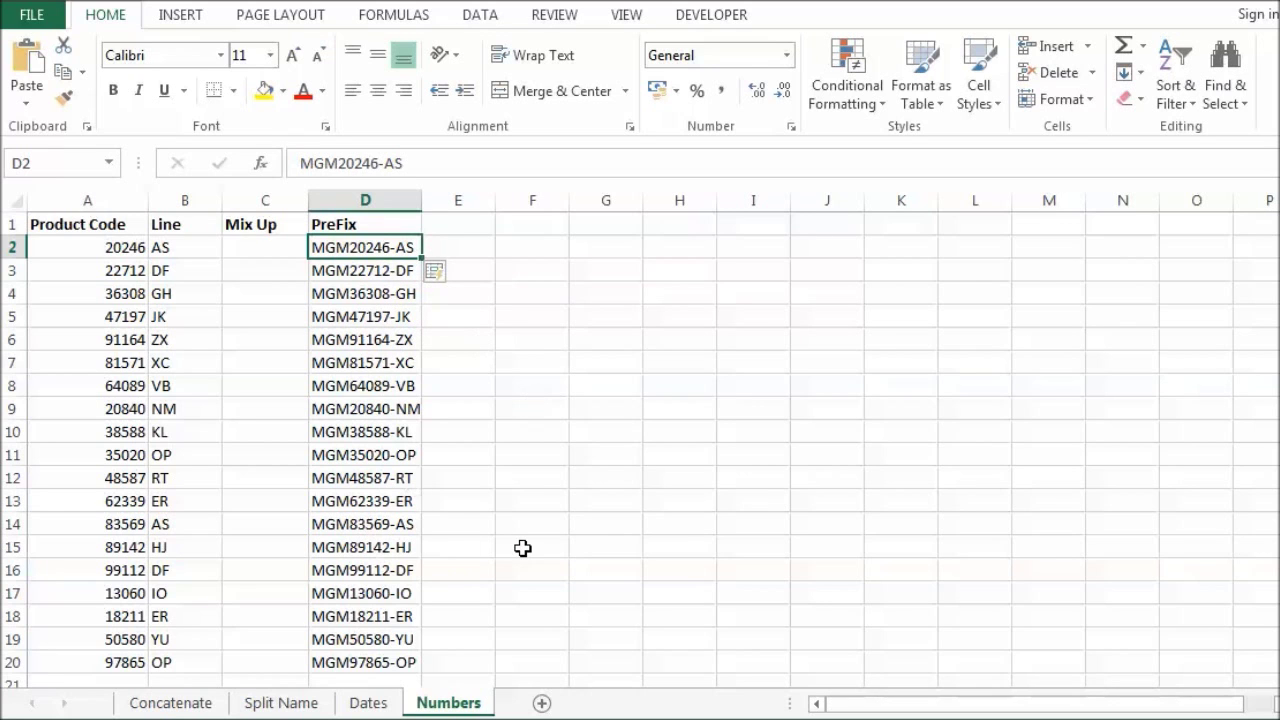
pyautogui.scroll(-1, 522, 548)
pyautogui.scroll(1, 522, 548)
# Step: Review the filled Concatenate, Split Name, Dates and Numbers sheets one by one
pyautogui.click(216, 704)
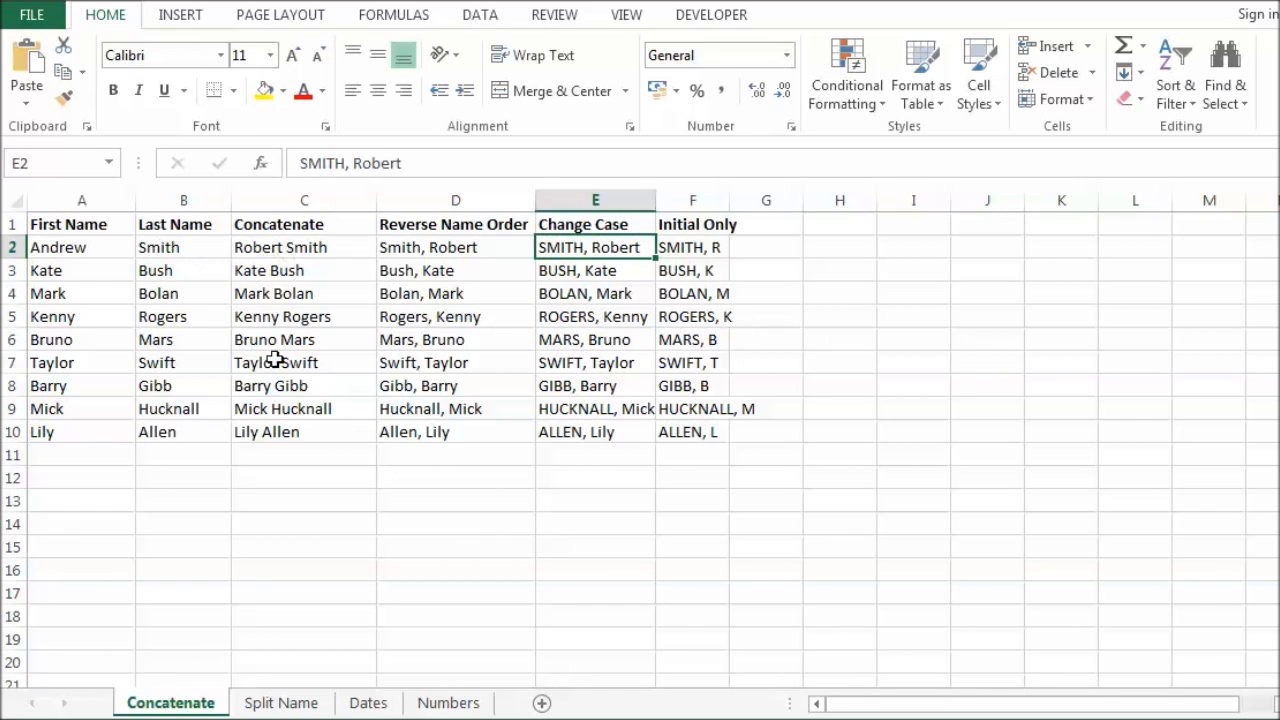
pyautogui.click(279, 703)
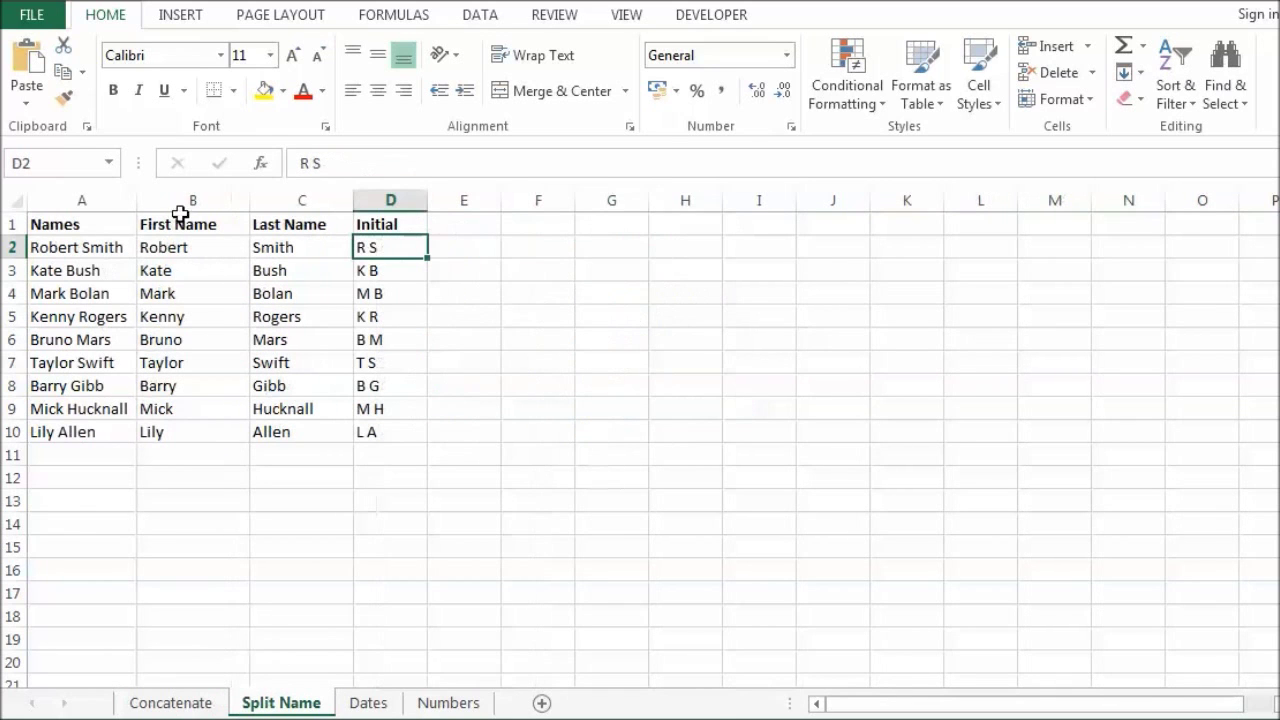
pyautogui.click(364, 703)
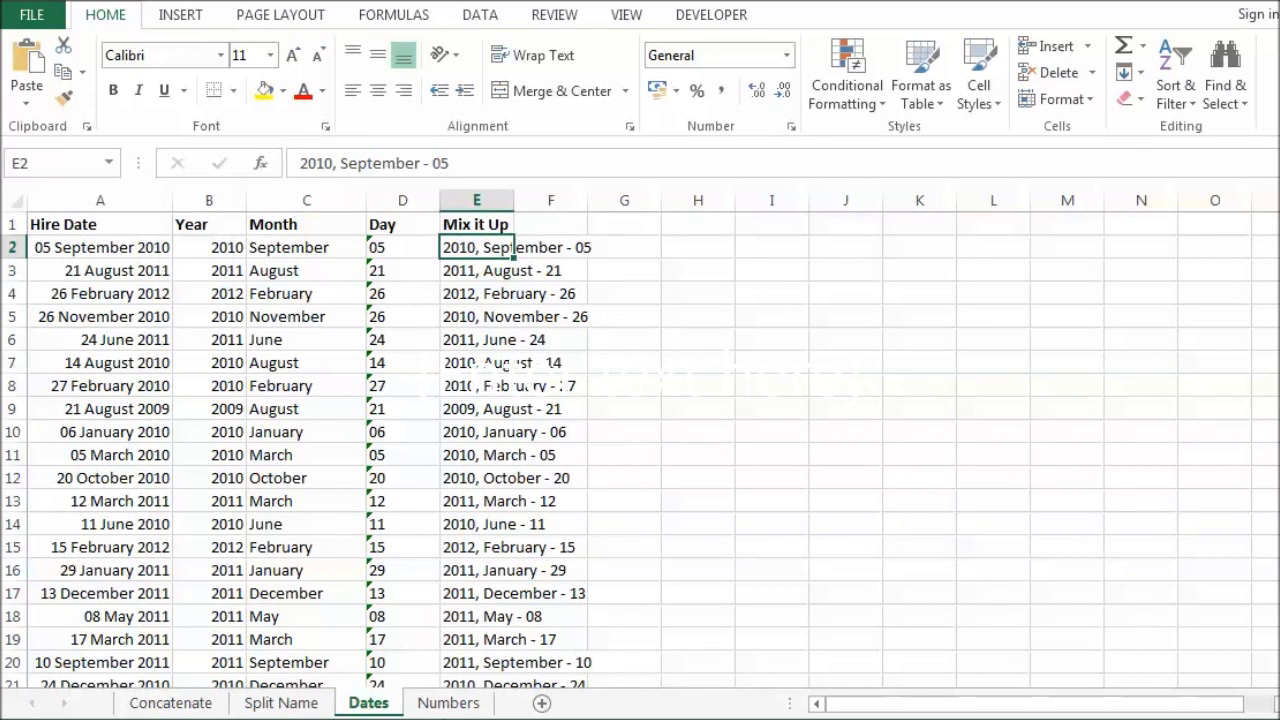
pyautogui.click(448, 703)
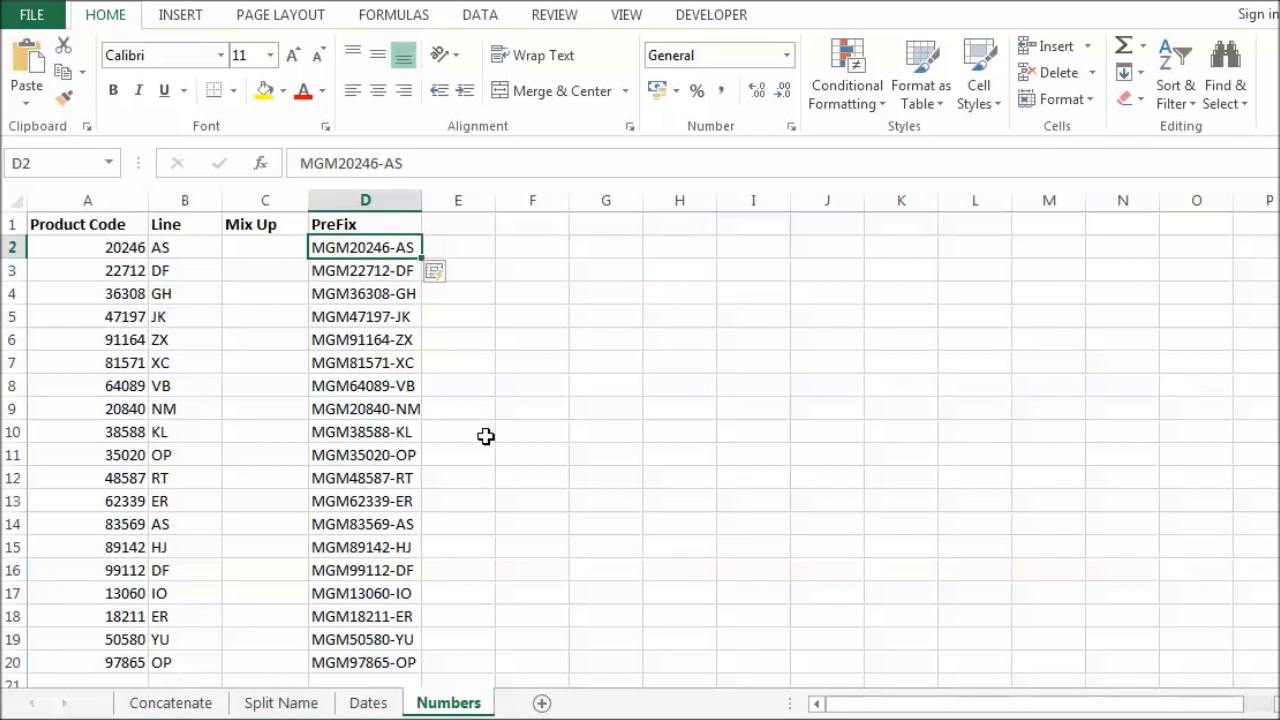
pyautogui.click(195, 705)
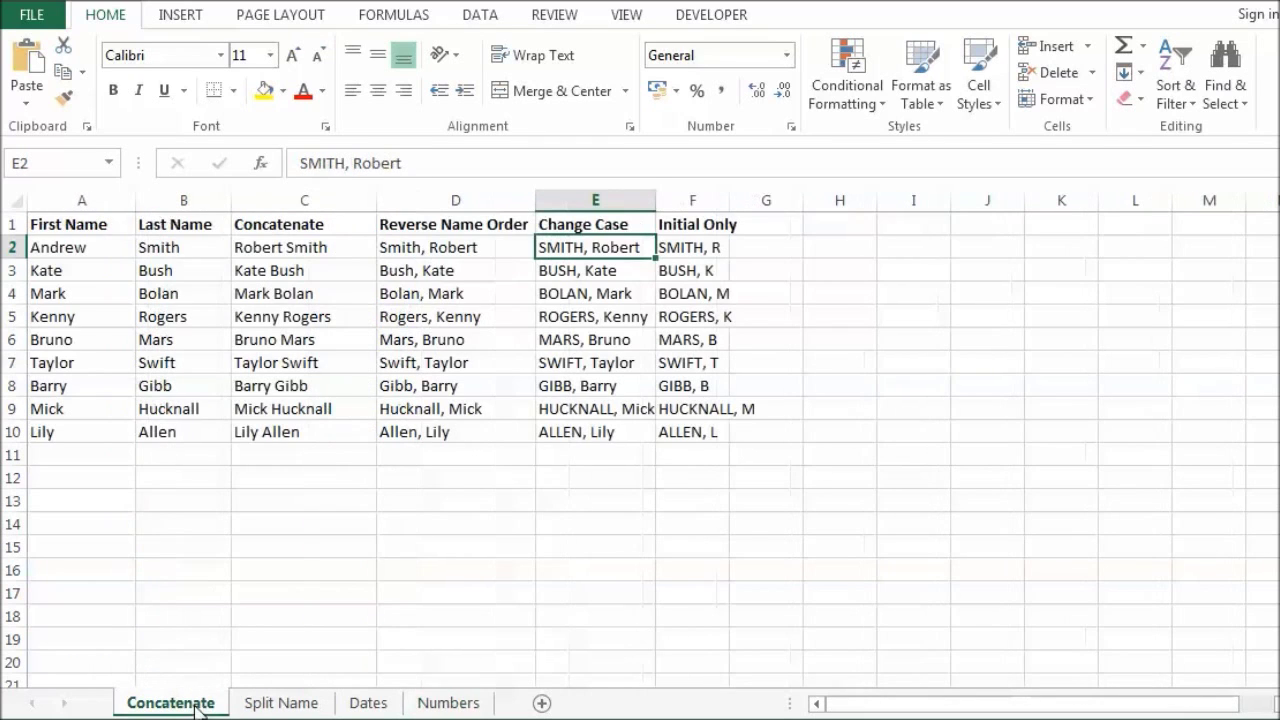
pyautogui.click(281, 703)
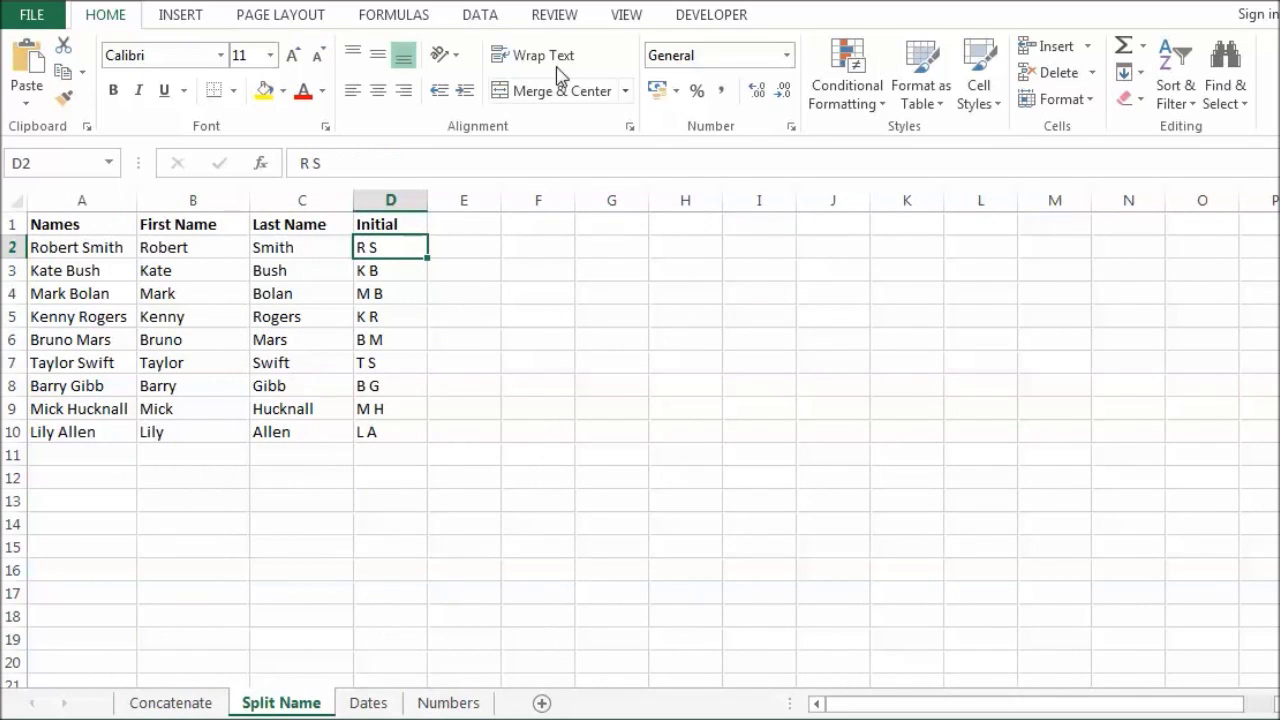
# Step: Show Flash Fill on the DATA ribbon, return to HOME, and end on the Concatenate sheet
pyautogui.click(481, 14)
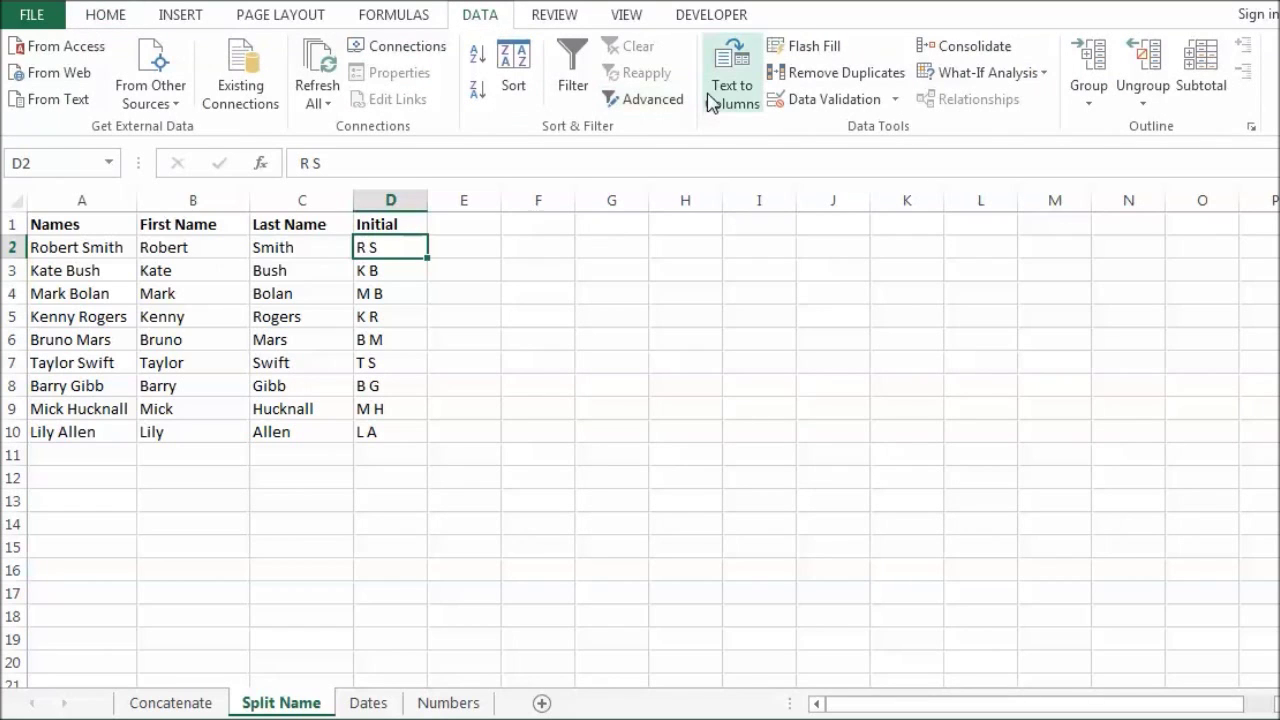
pyautogui.click(119, 24)
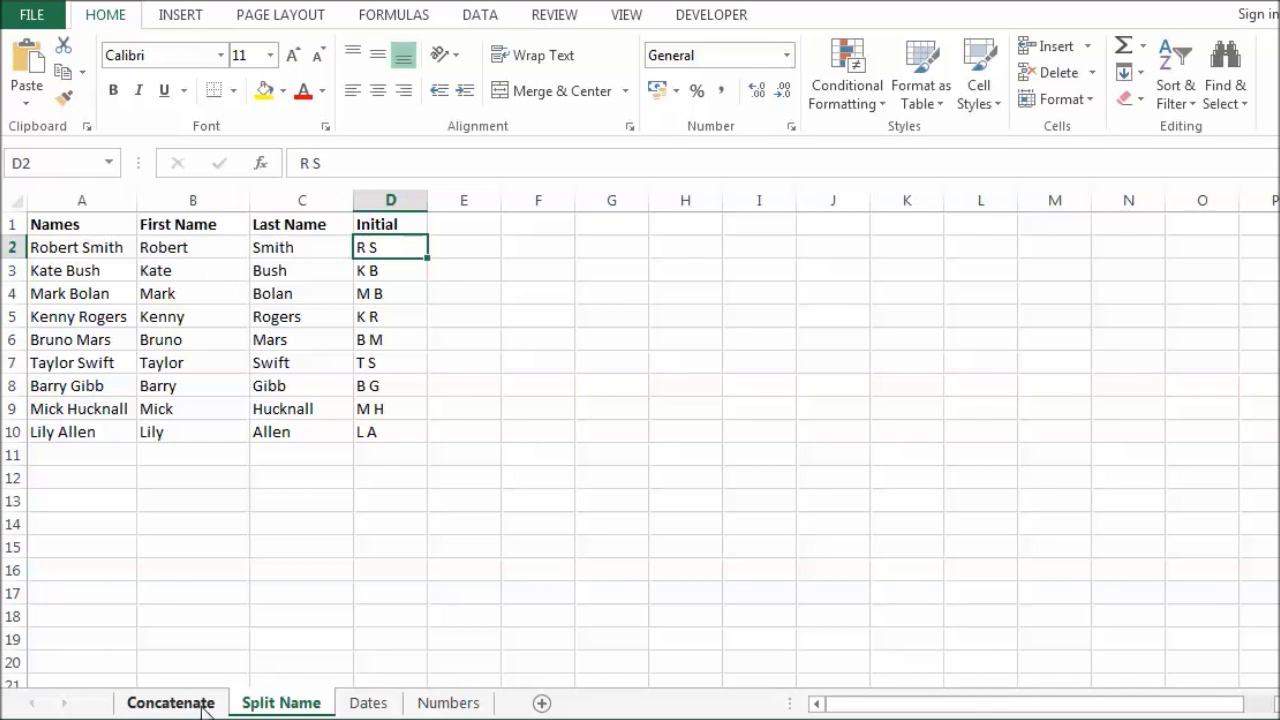
pyautogui.click(170, 703)
pyautogui.click(443, 270)
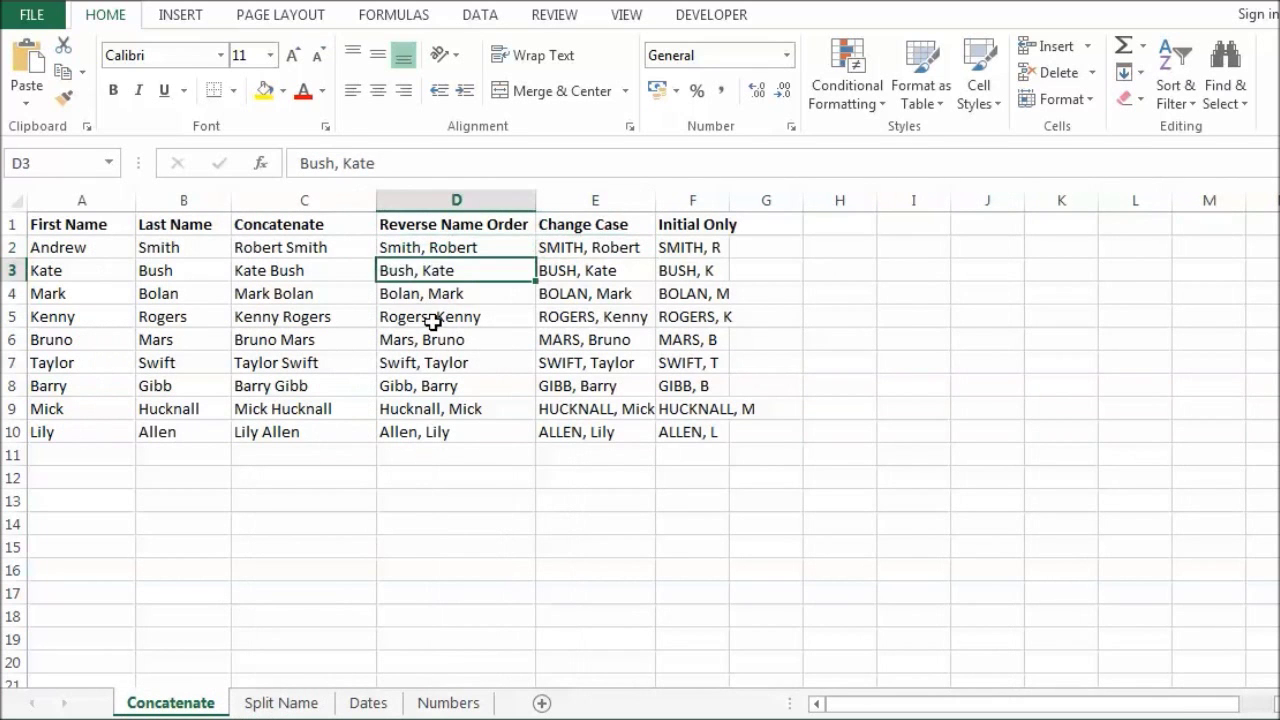